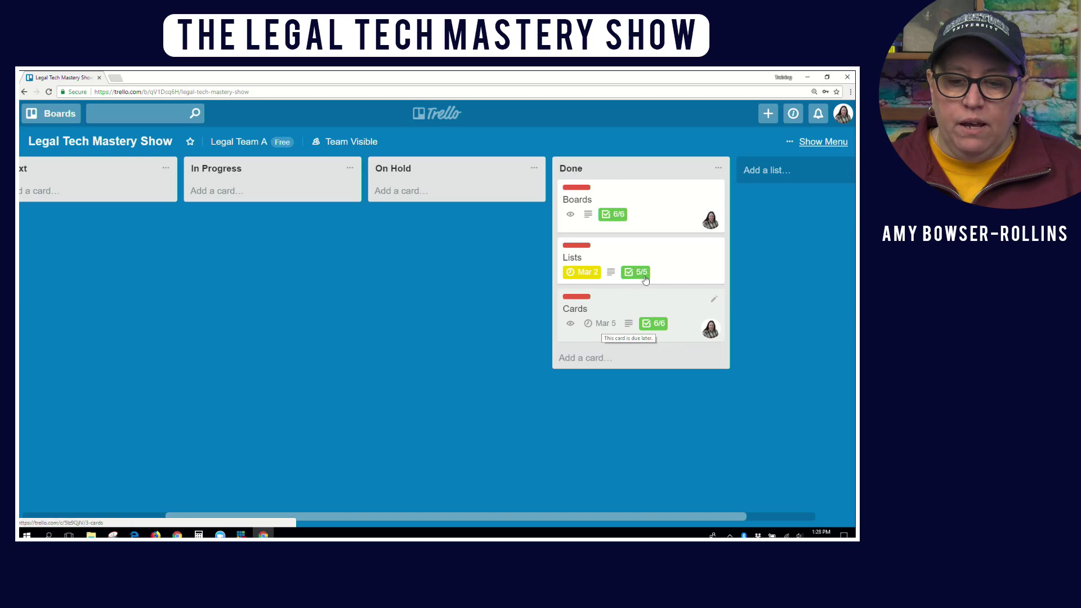
Enable the Calendar Power-Up on the Legal Tech Mastery Show board and return to the board.
left_click_drag(508, 517, 477, 517)
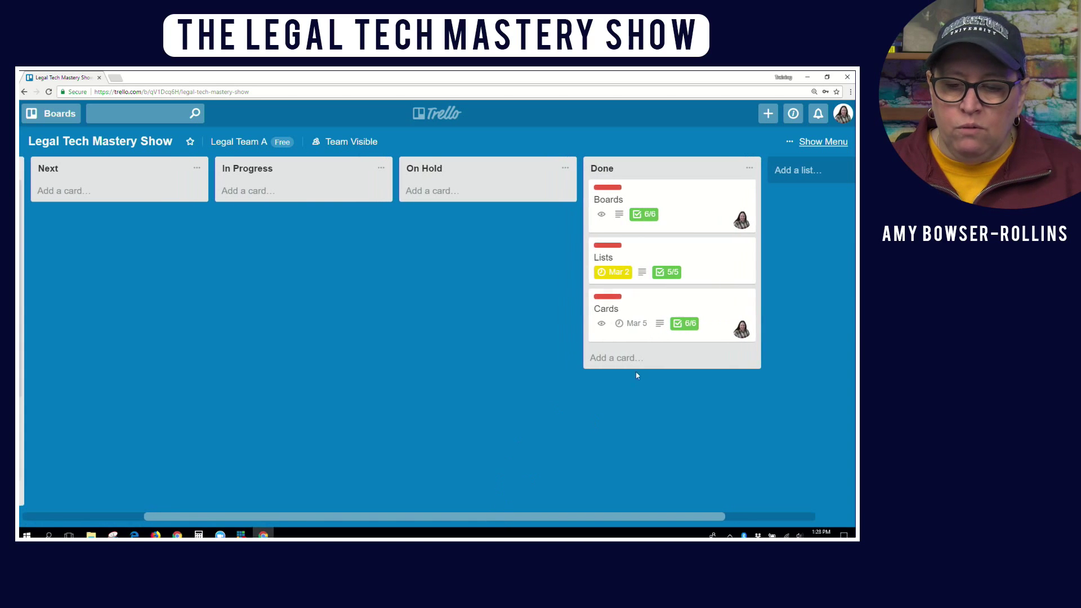
left_click(793, 143)
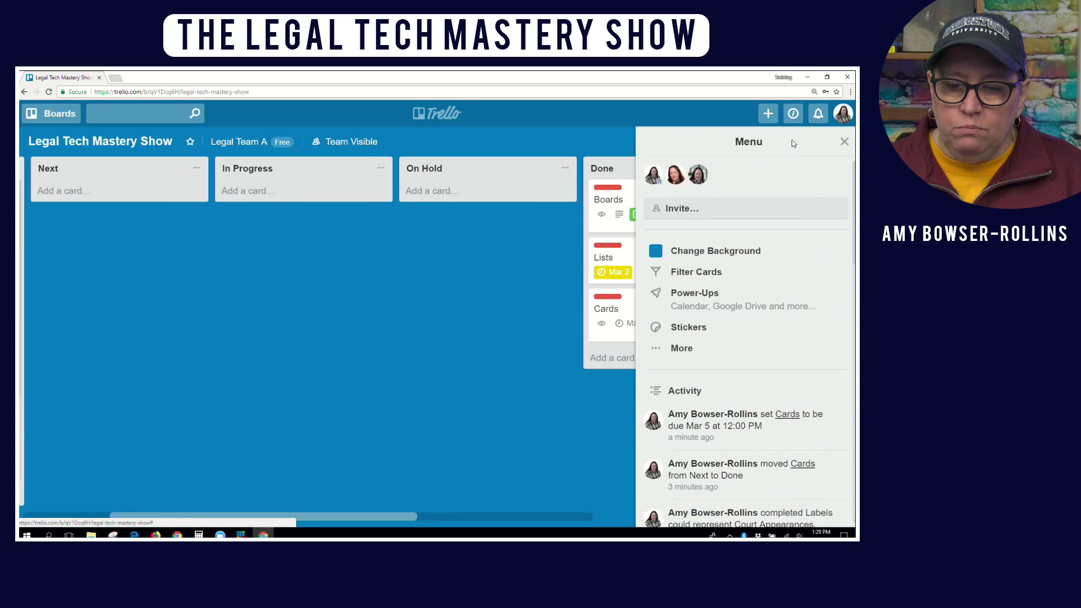
left_click(698, 301)
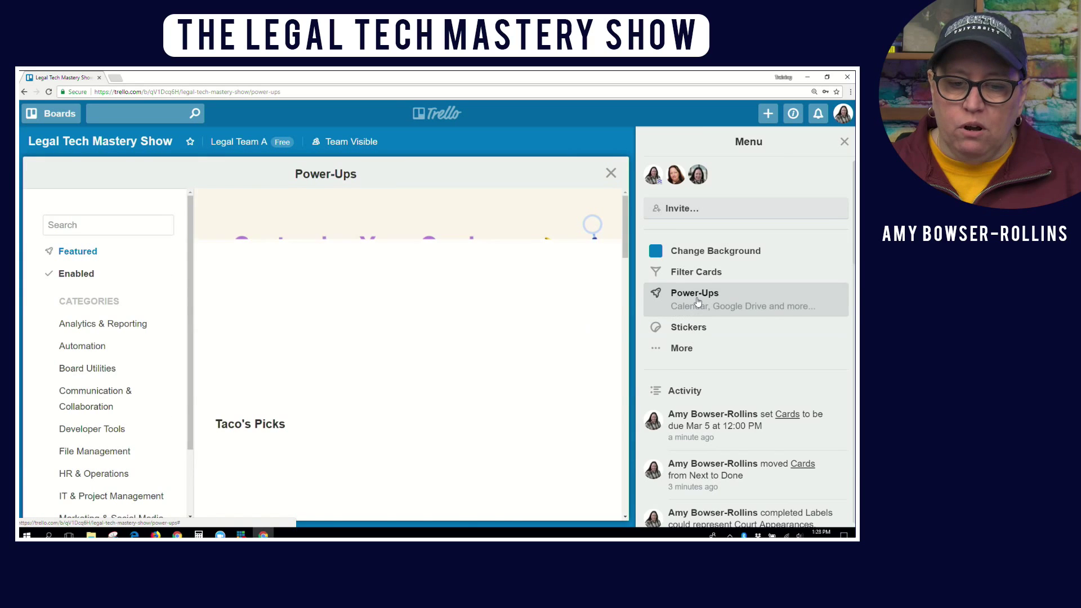
scroll(436, 326, "down", 2)
scroll(436, 325, "down", 10)
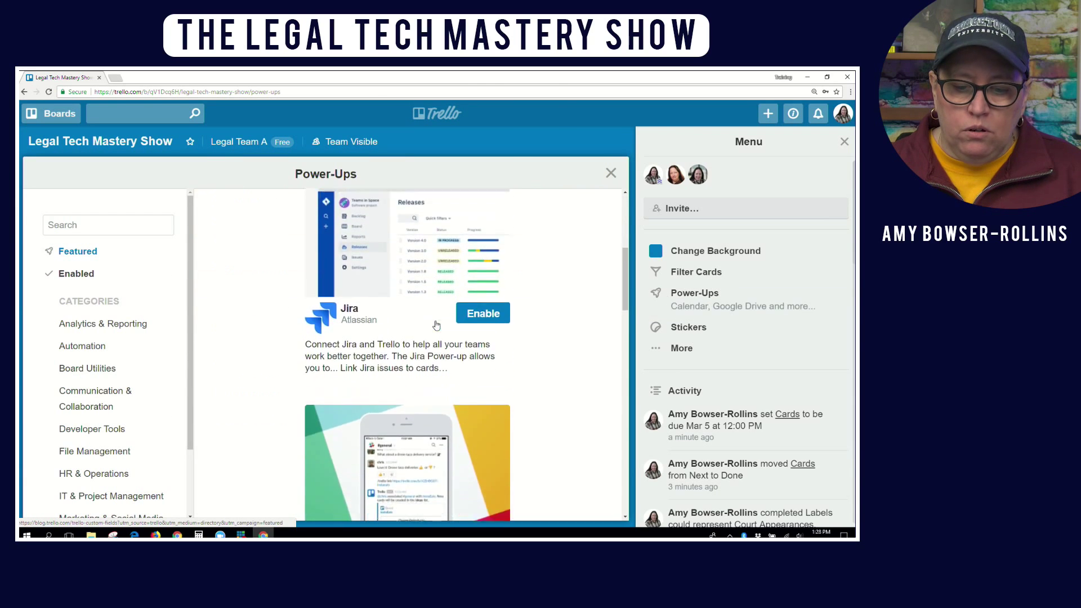
left_click(478, 290)
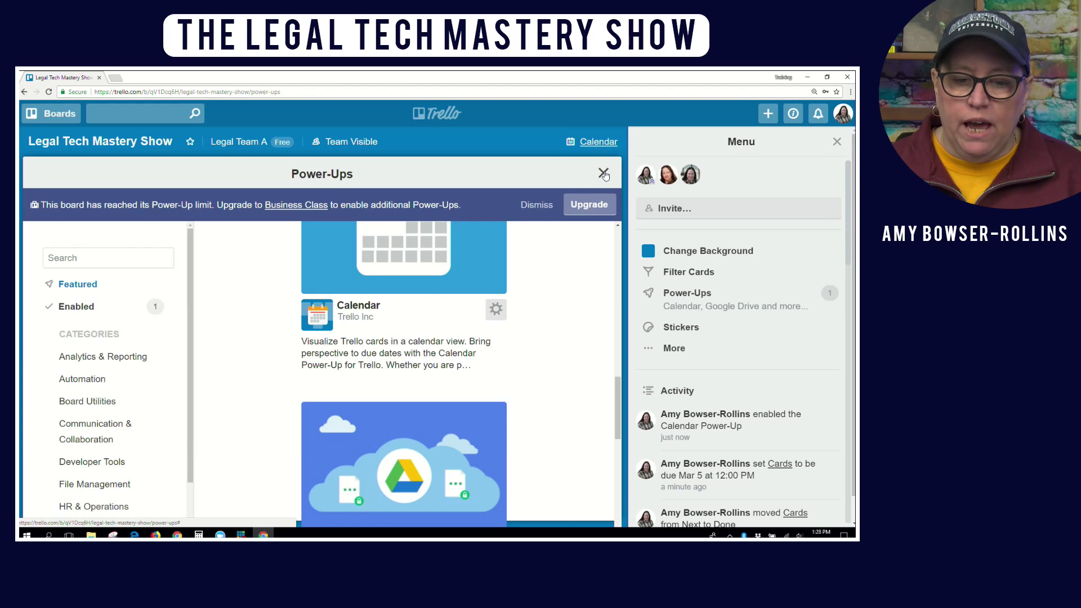
left_click(603, 174)
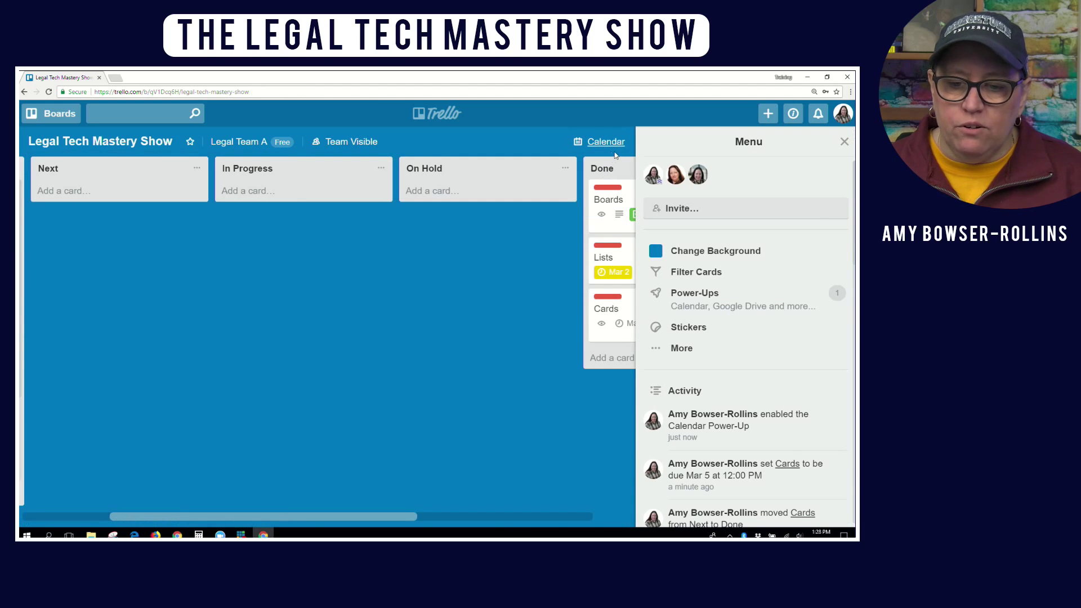
left_click(844, 142)
Reschedule the Lists card to March 3 in the board's calendar view and return to the lists.
left_click(745, 142)
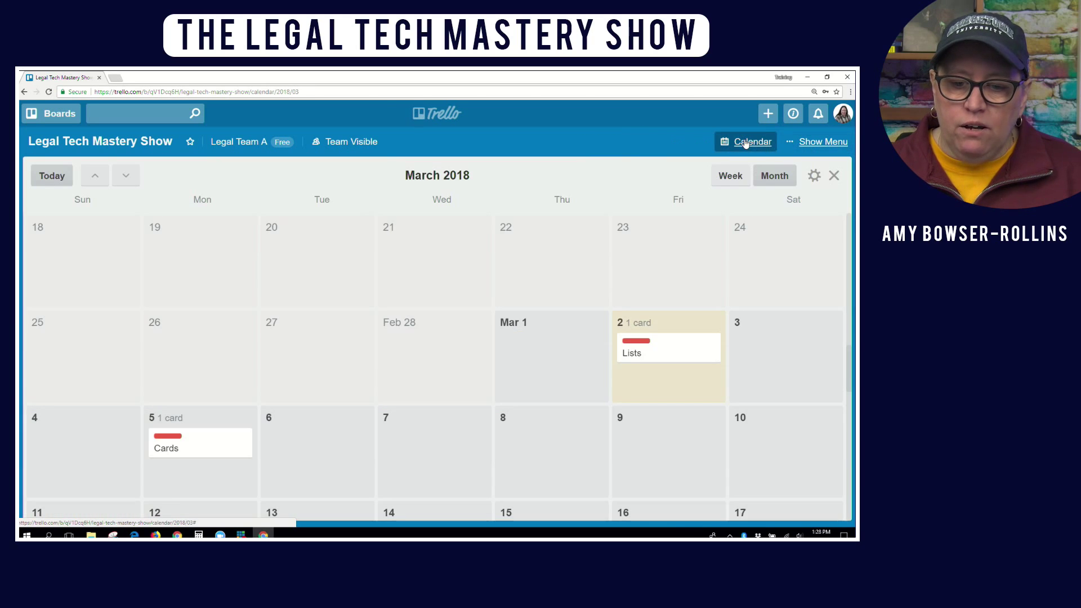
scroll(543, 354, "down", 1)
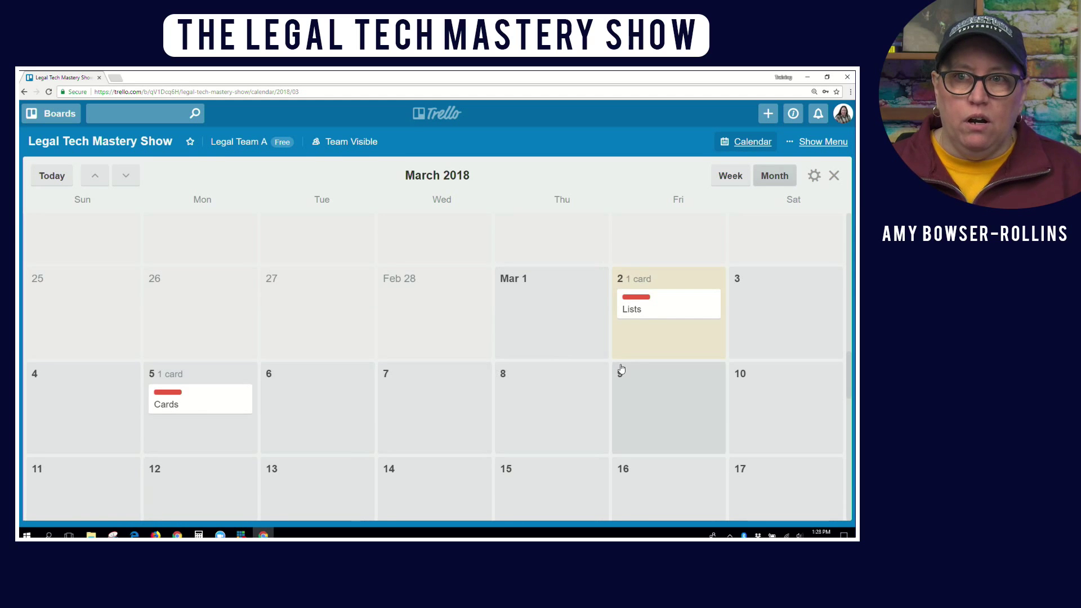
left_click_drag(623, 307, 785, 310)
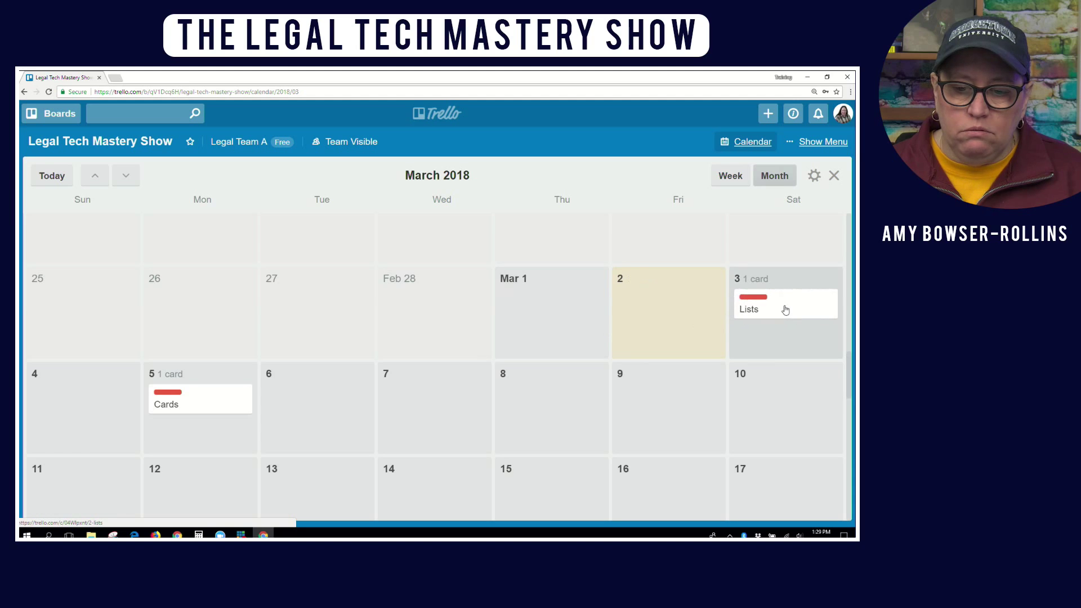
left_click(833, 176)
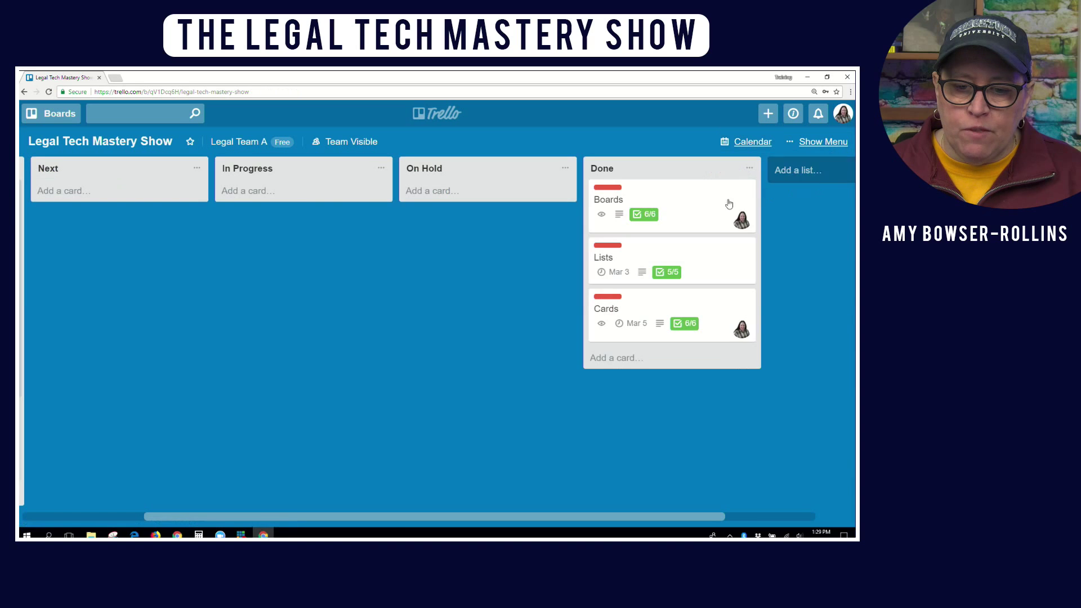
Review the Backlog cards on the learning curve, PC, Mac and mobile apps, notification subscriptions and filtering cards.
left_click_drag(403, 519, 283, 519)
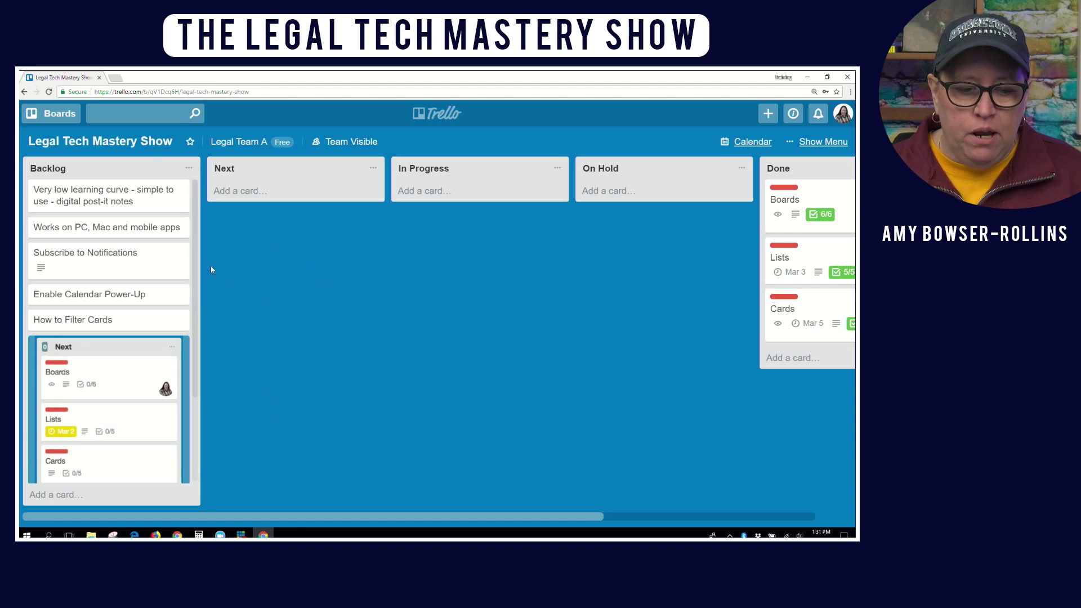
left_click(124, 195)
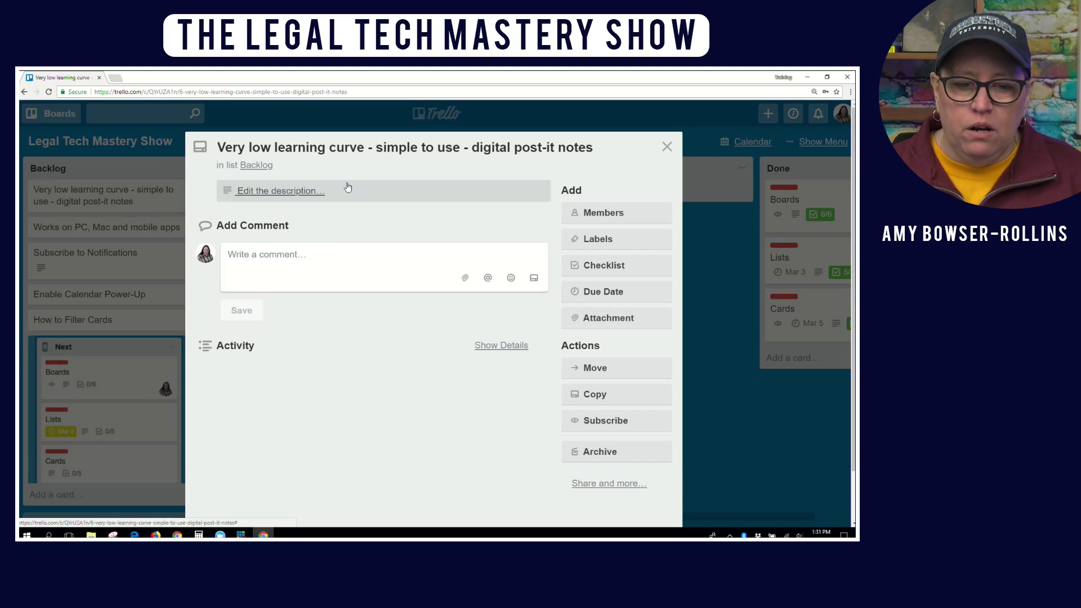
left_click(667, 147)
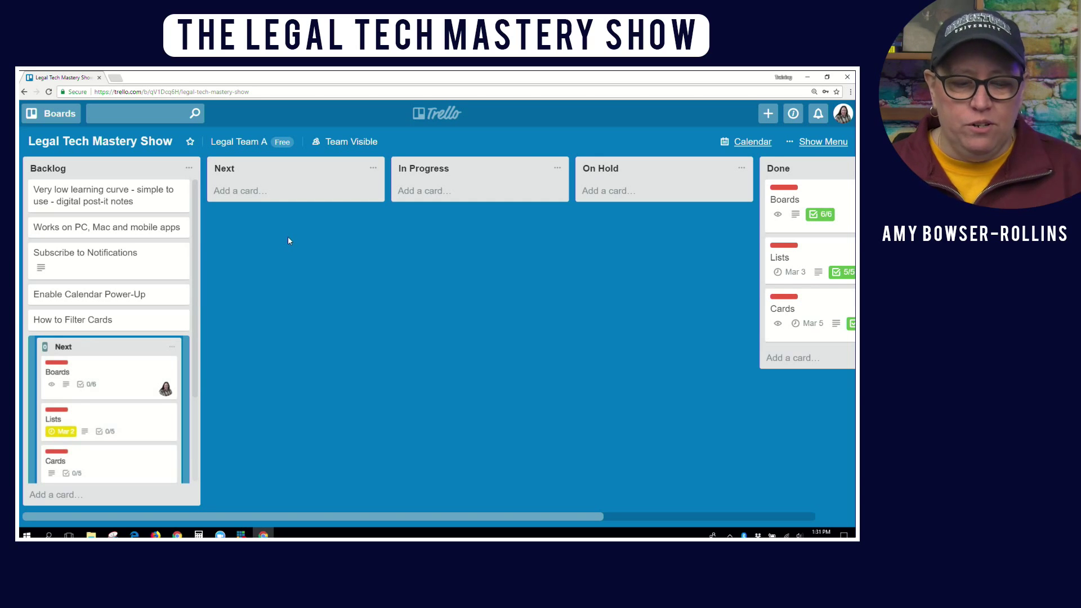
left_click(138, 230)
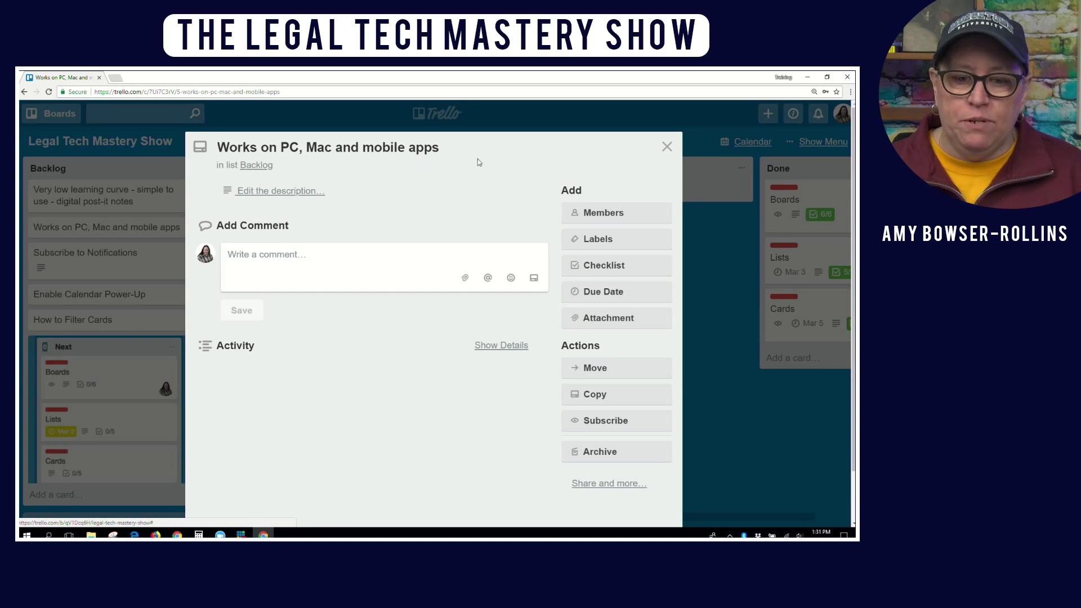
left_click(666, 148)
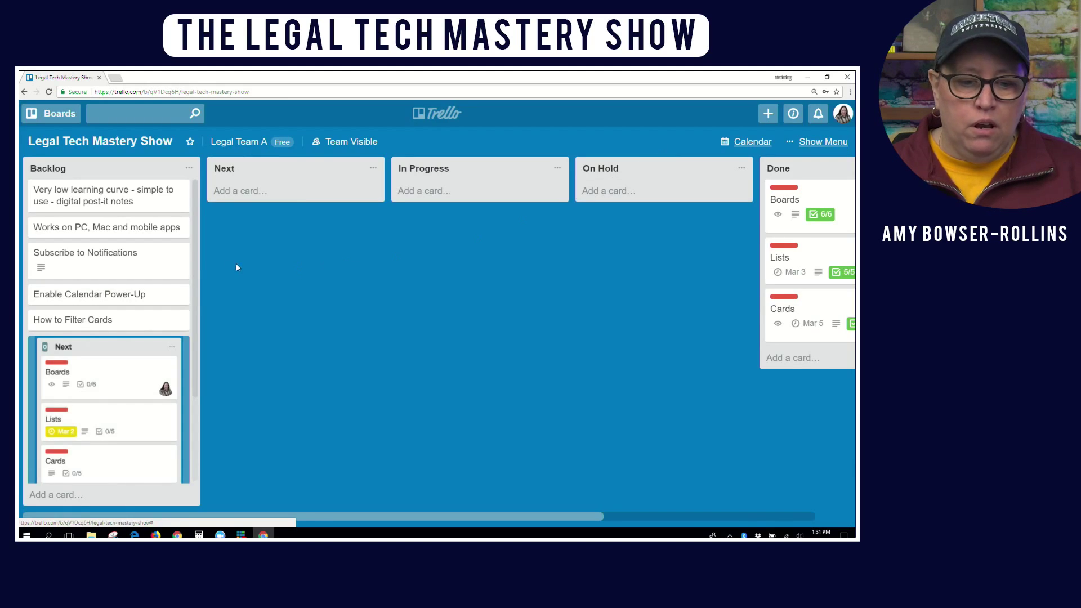
left_click(130, 262)
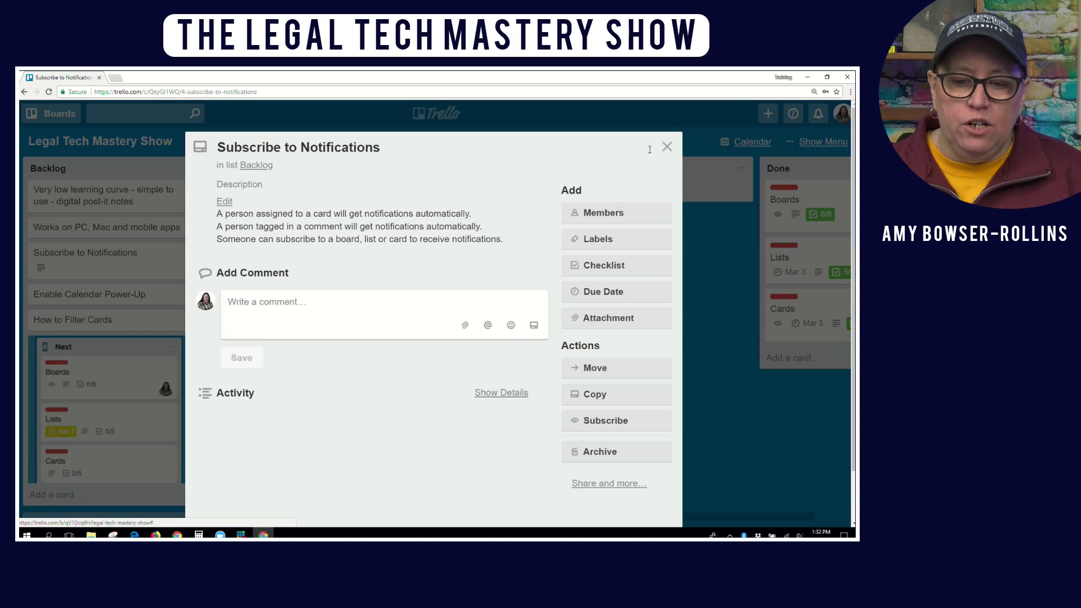
left_click(667, 148)
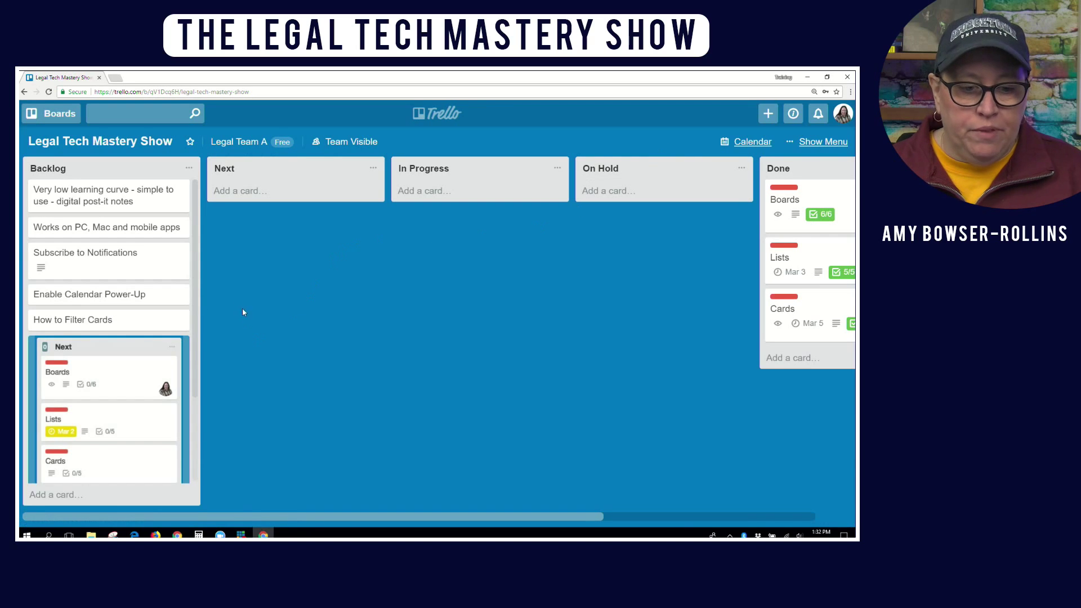
left_click(130, 321)
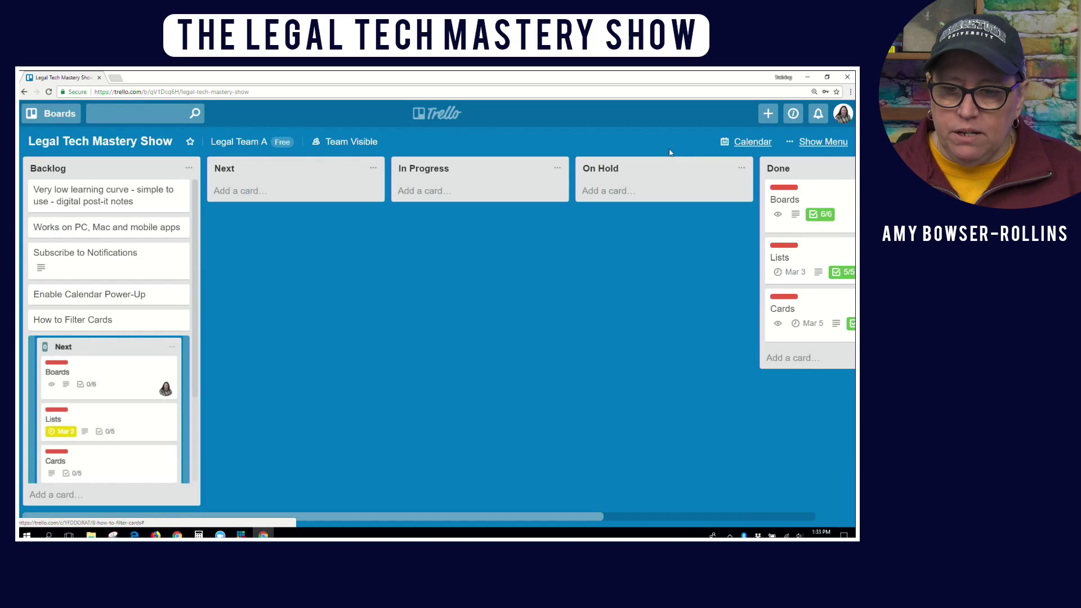
left_click(667, 146)
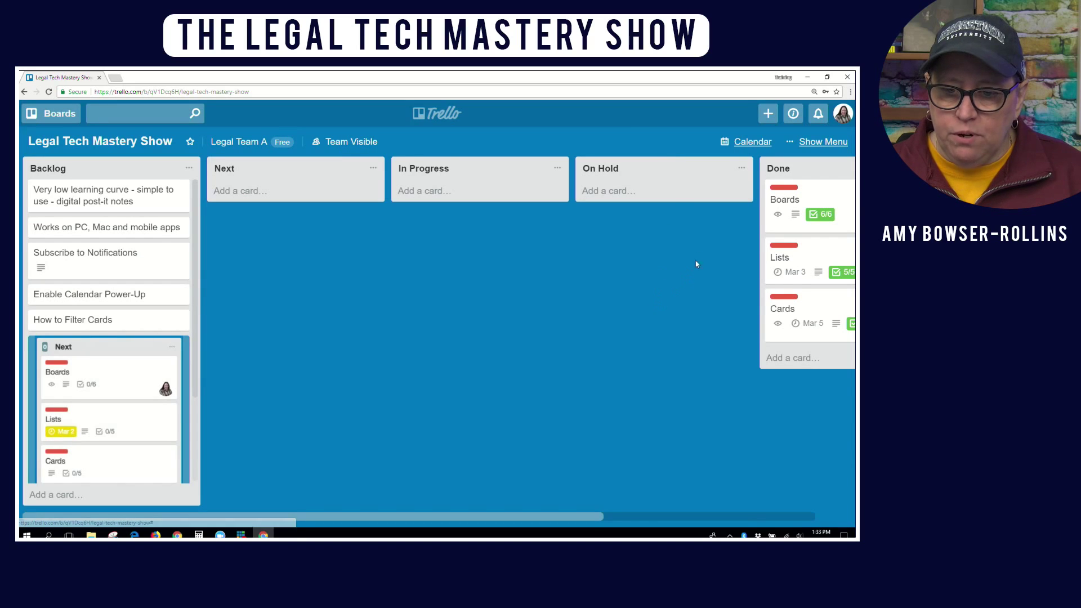
Filter the board's cards by the High Priority label.
left_click(823, 142)
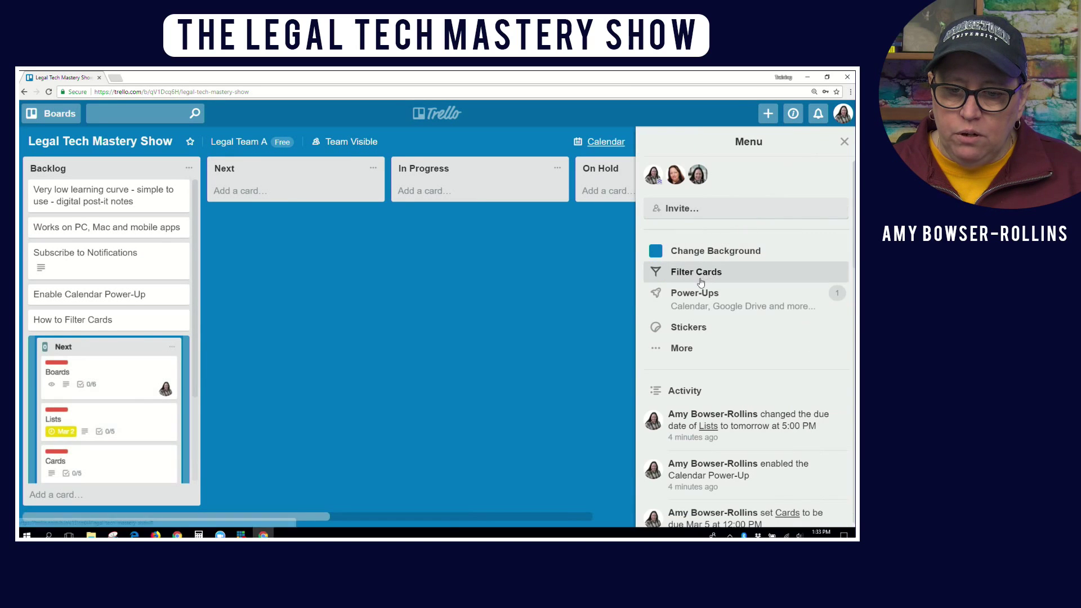
left_click(700, 278)
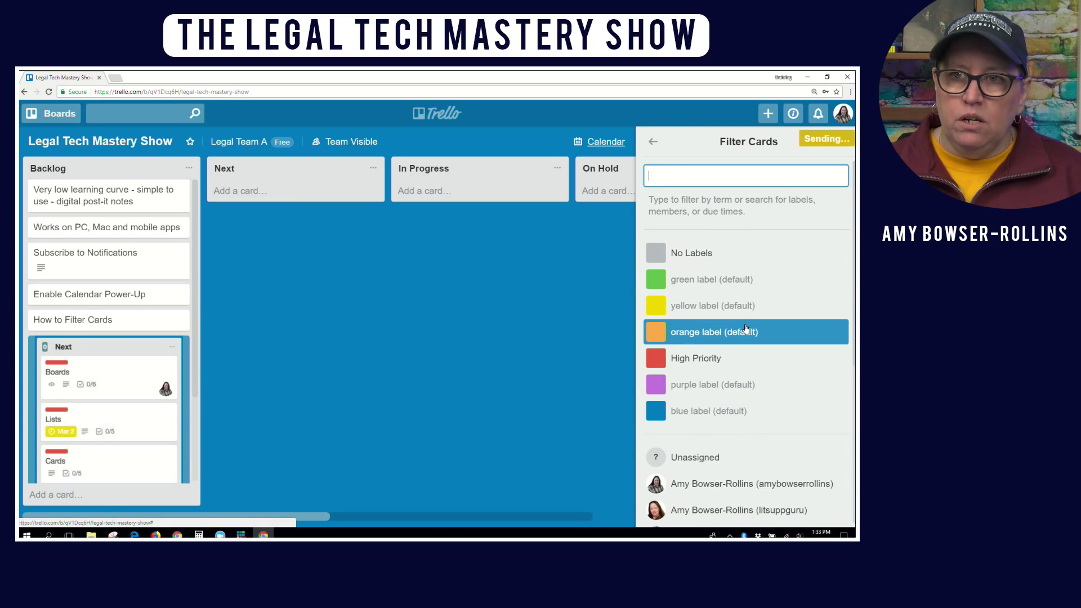
scroll(734, 304, "down", 2)
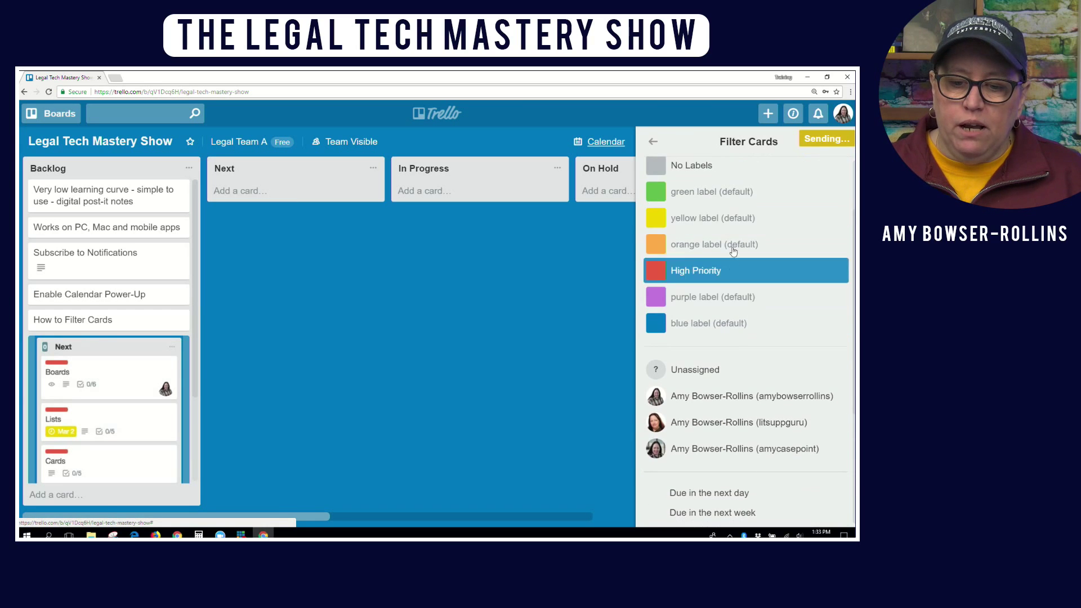
scroll(734, 251, "up", 2)
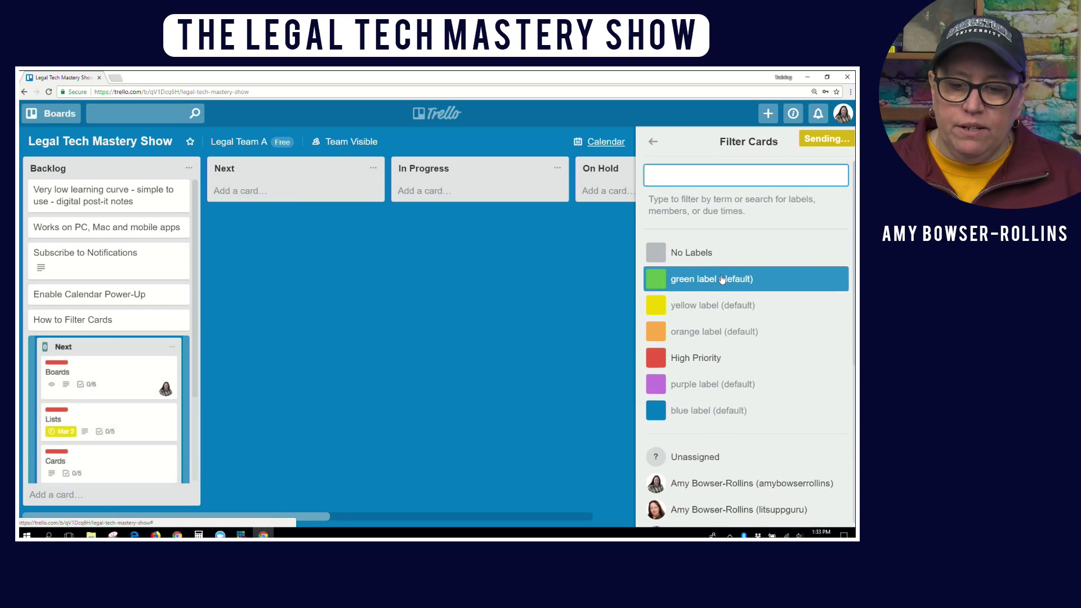
scroll(721, 281, "down", 1)
left_click(717, 315)
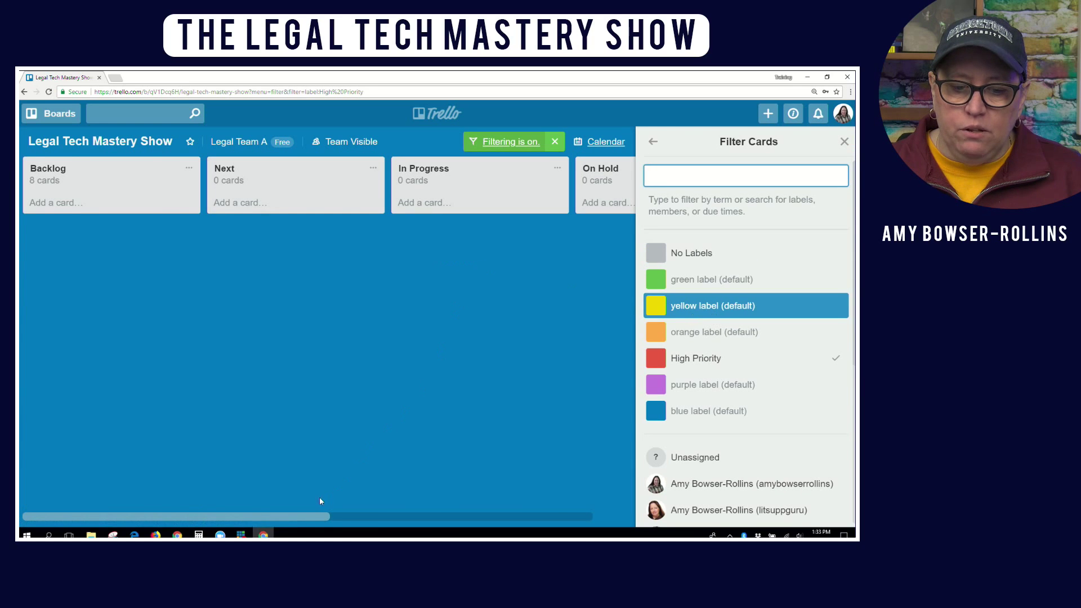
Examine the label, member, due date and matching filter options, and clear the card filter.
left_click_drag(315, 516, 283, 516)
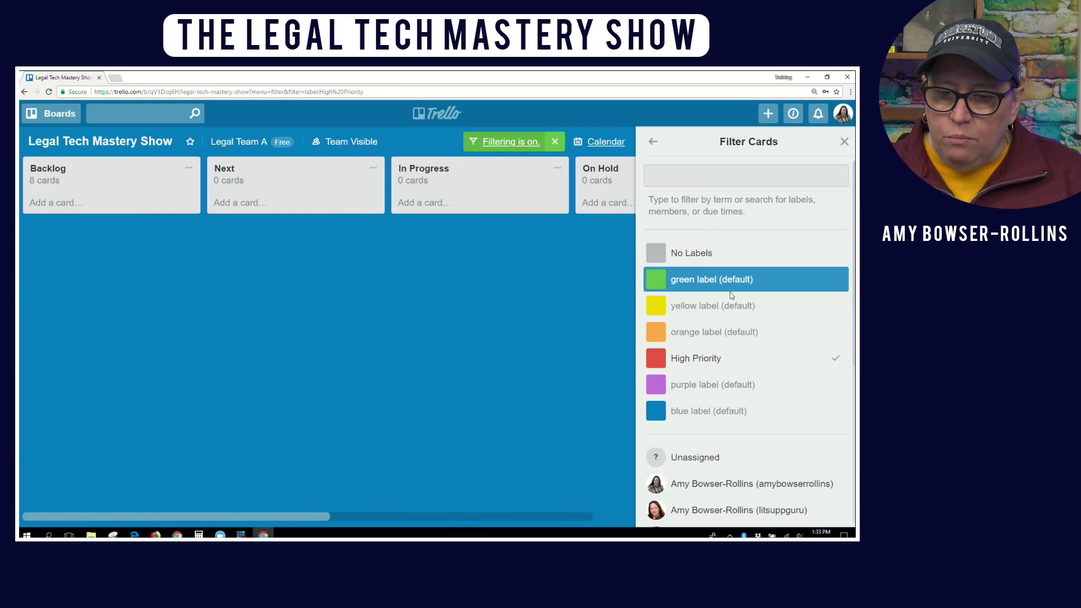
scroll(747, 291, "down", 2)
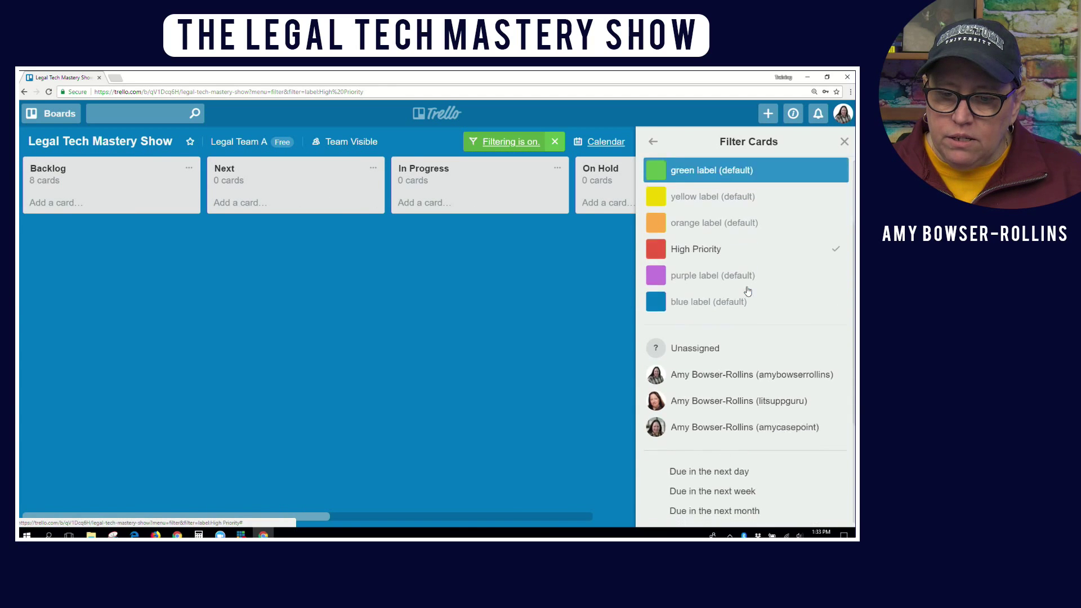
scroll(748, 292, "down", 2)
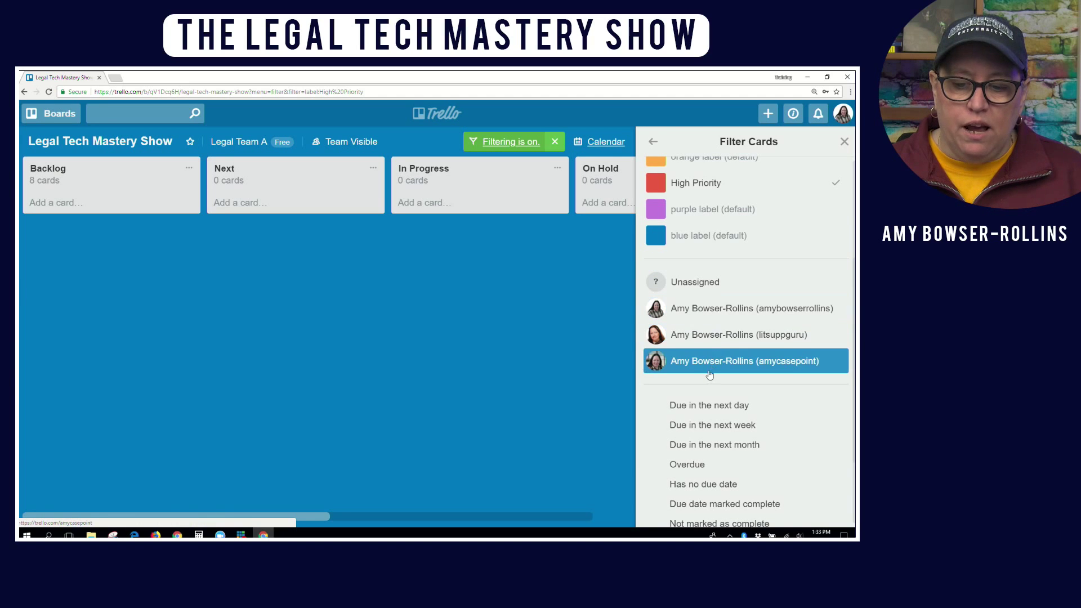
scroll(709, 374, "down", 2)
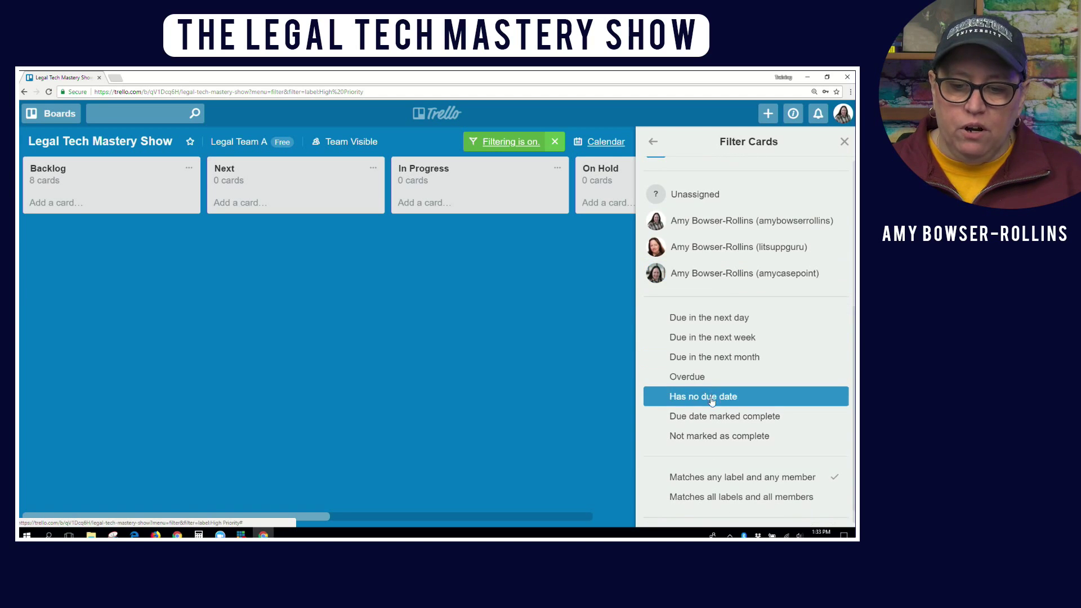
scroll(729, 431, "down", 1)
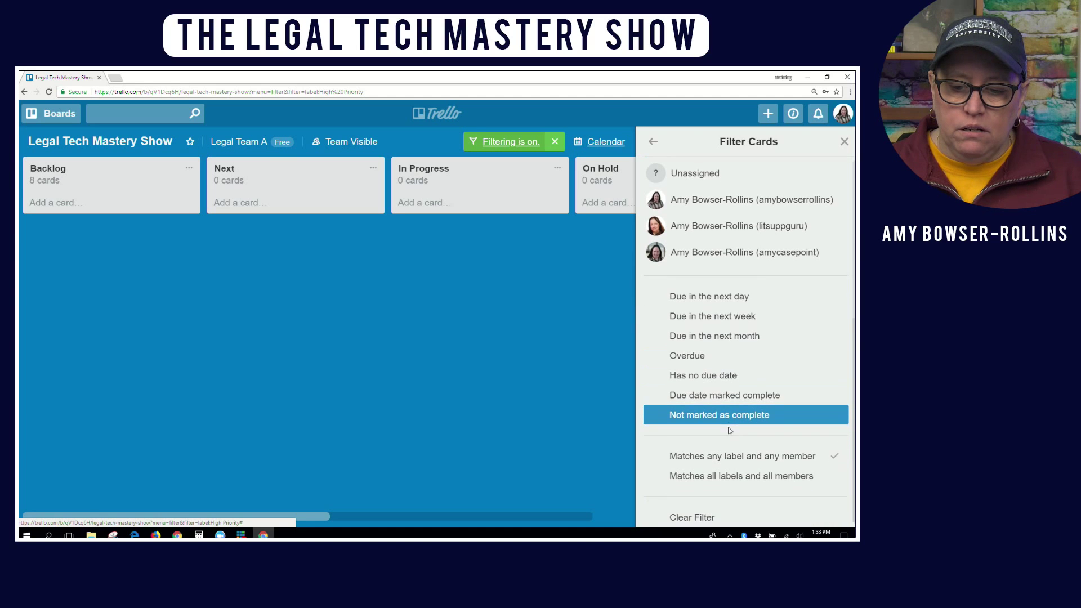
scroll(729, 433, "up", 5)
scroll(727, 439, "down", 5)
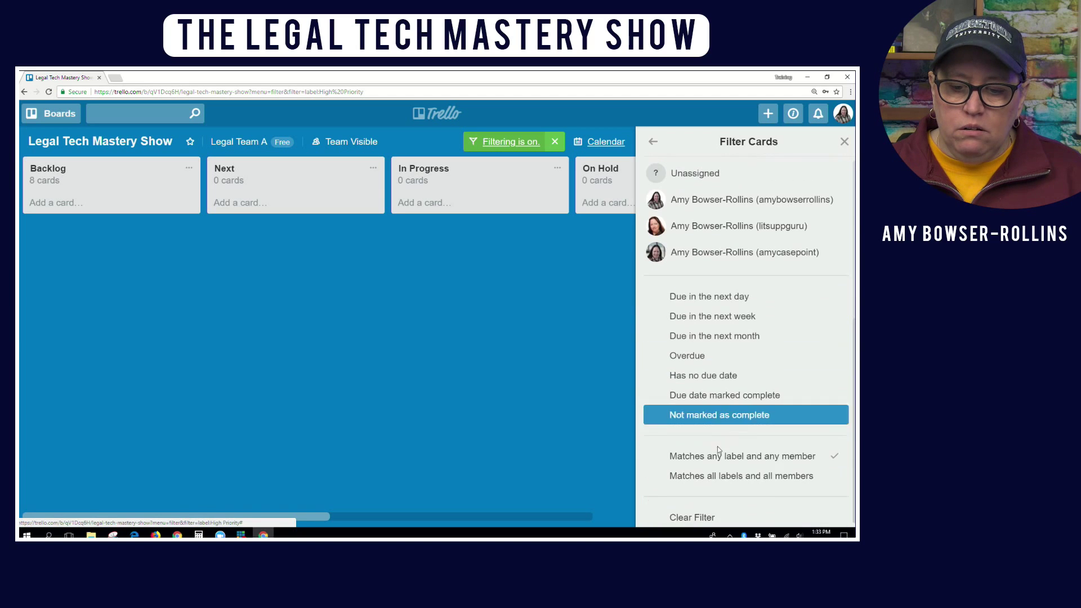
left_click(692, 518)
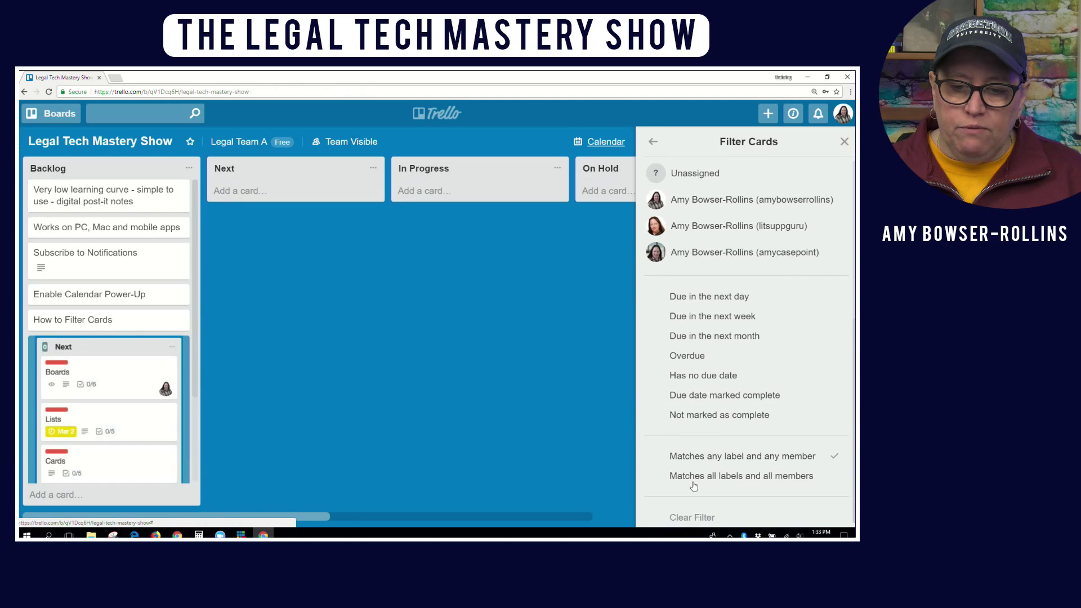
left_click(653, 142)
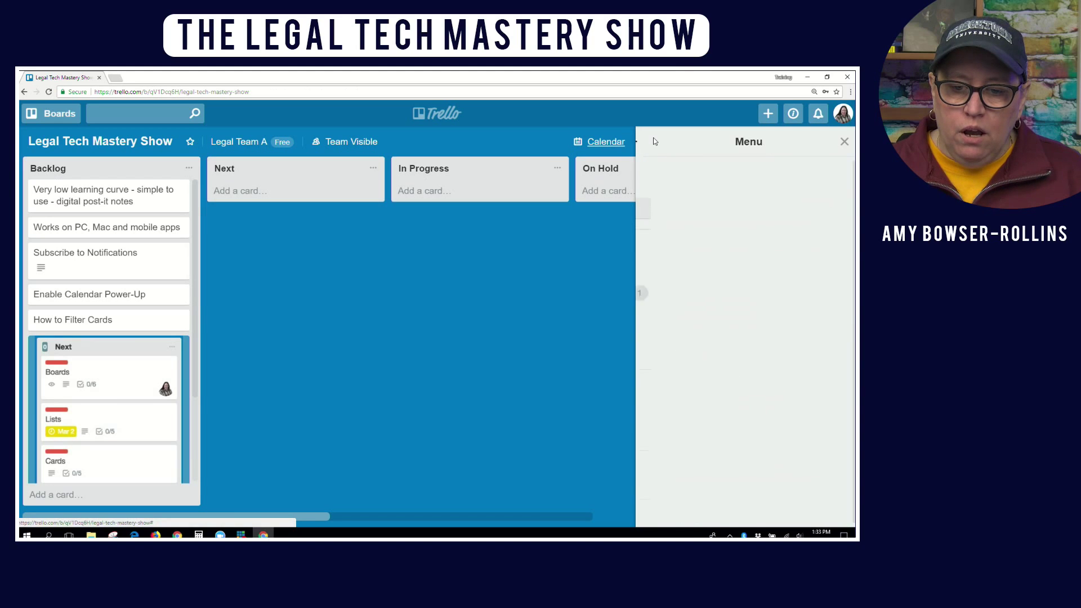
left_click(844, 141)
Look at the saved searches and search operator hints offered by the Trello search.
left_click(122, 110)
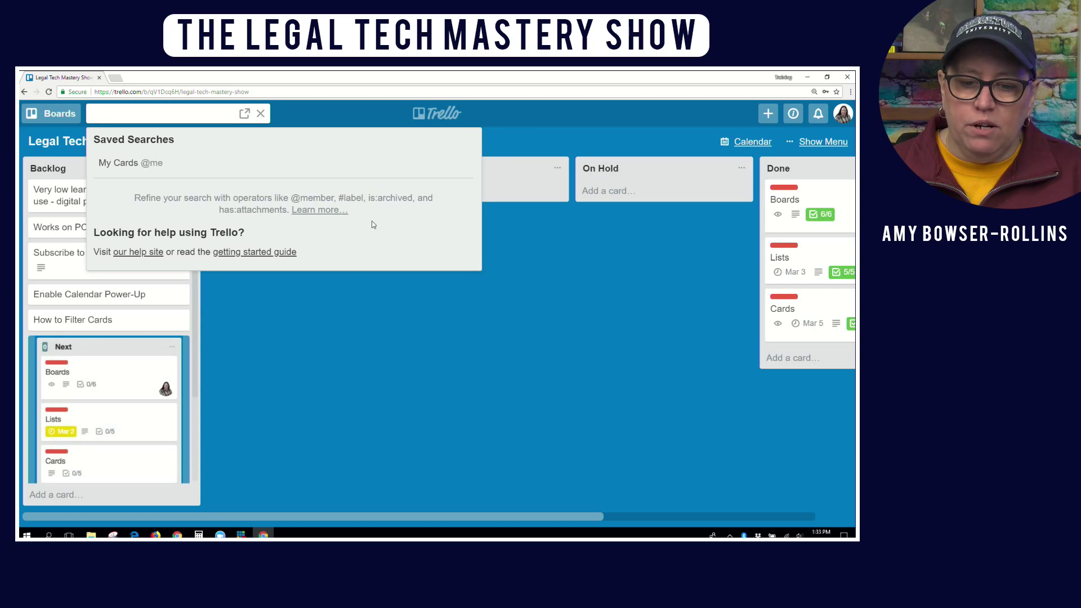
left_click(373, 306)
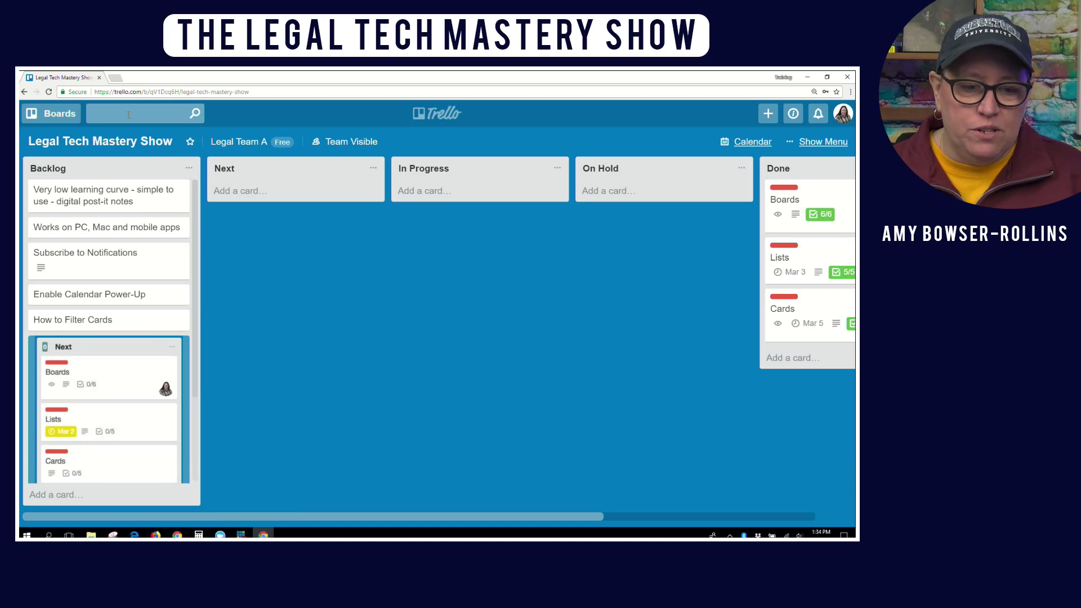
Open the Card Cover Image card in the Backlog list and remove its cover, keeping the image attached.
scroll(127, 329, "down", 2)
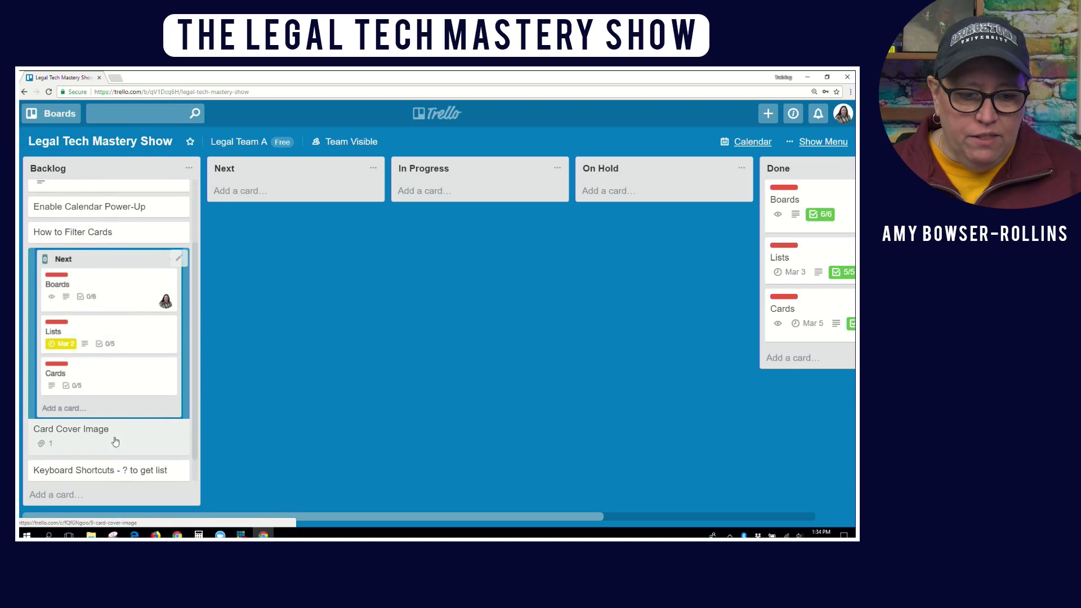
left_click(120, 394)
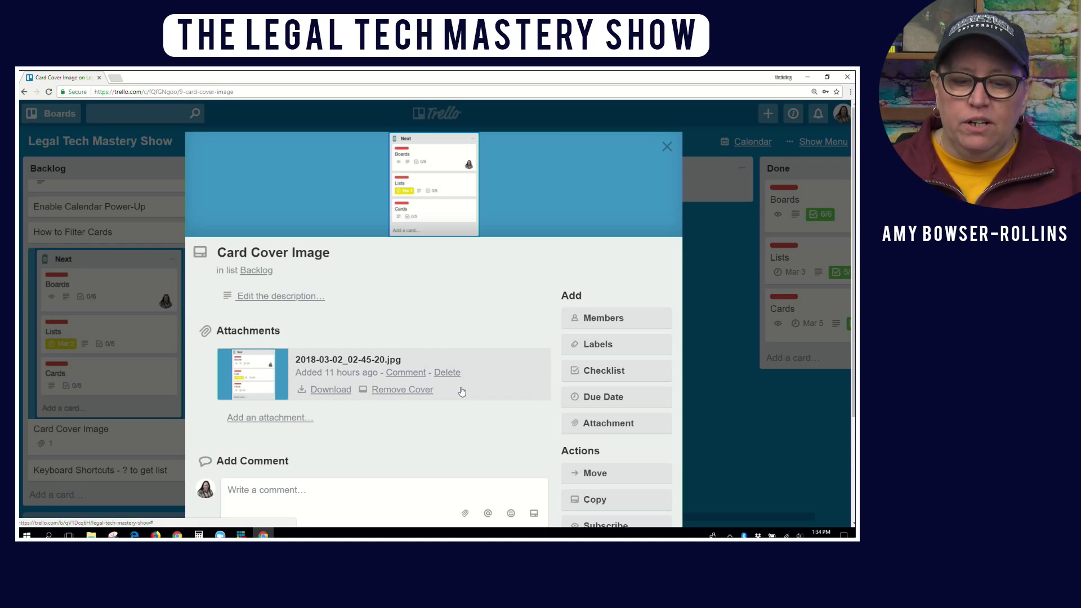
left_click(667, 147)
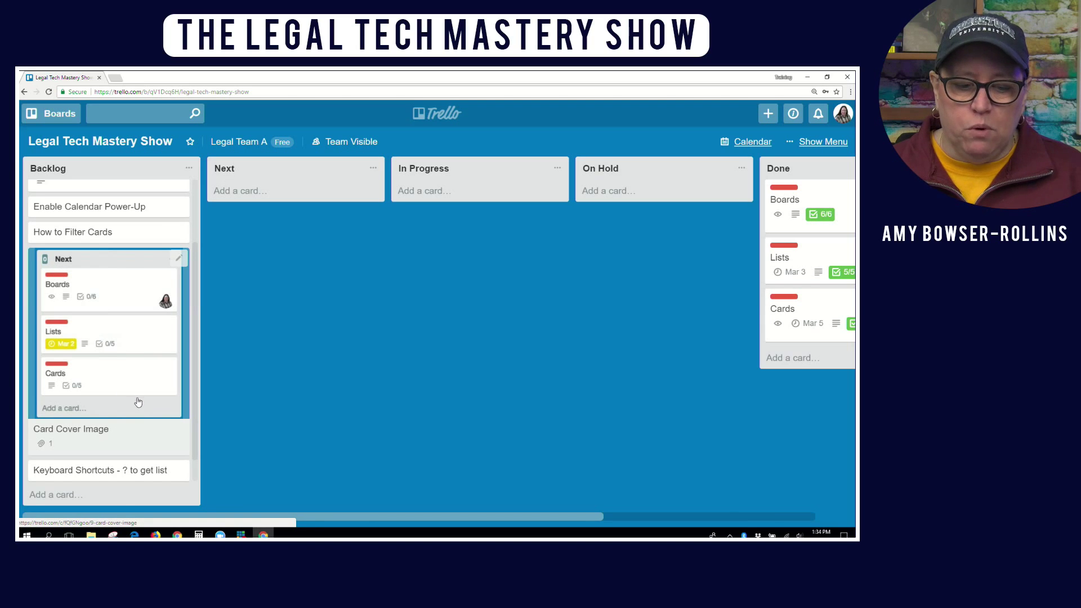
left_click(123, 428)
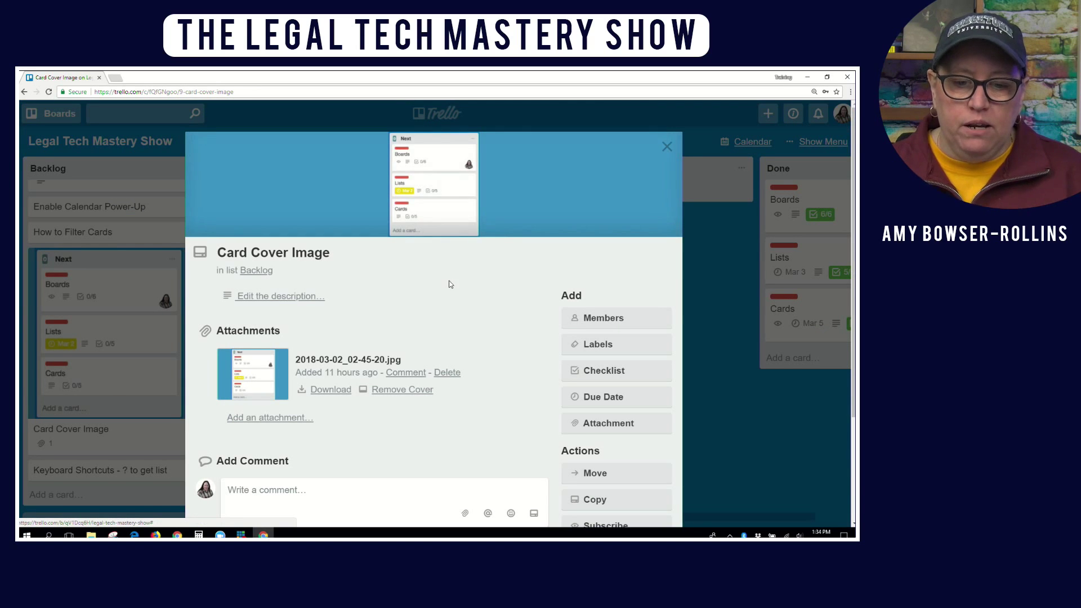
left_click(403, 389)
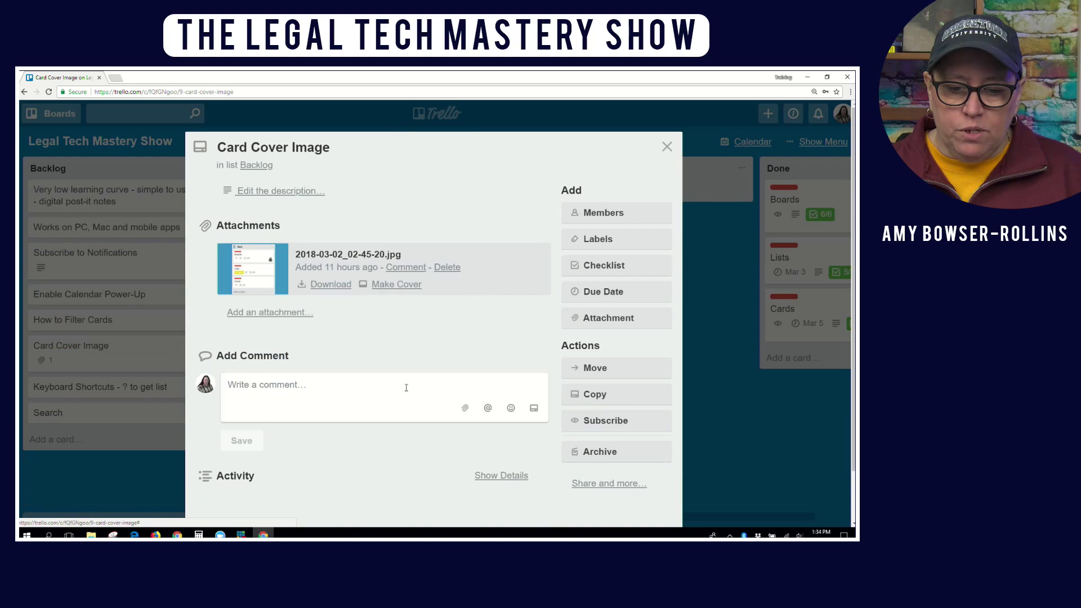
left_click(667, 147)
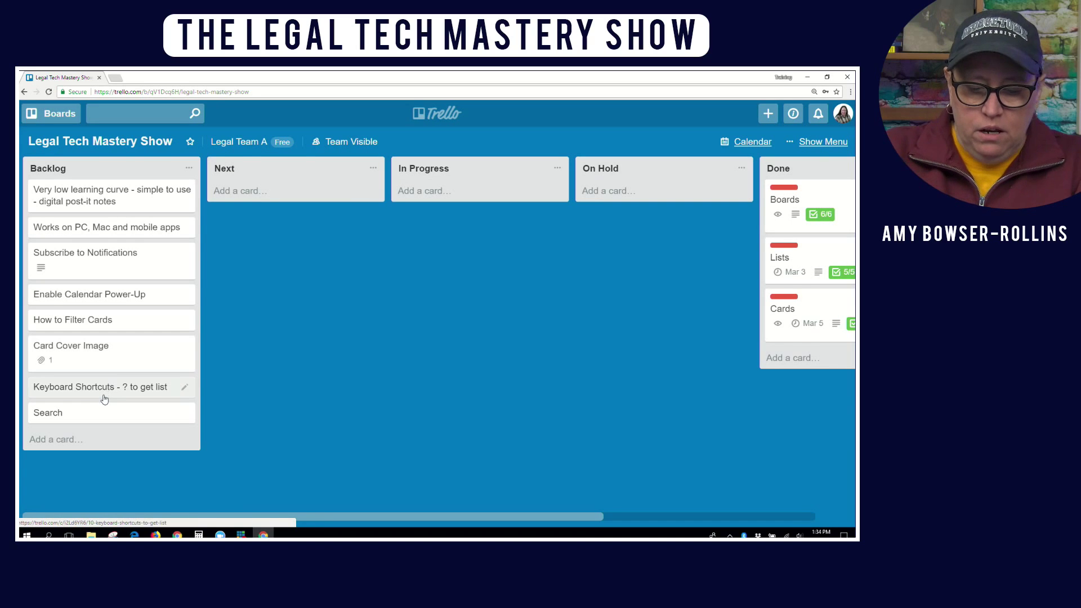
Review Trello's keyboard shortcuts list, including navigating cards, archiving, due dates, quick edit and labels, and close it.
key("shift+slash")
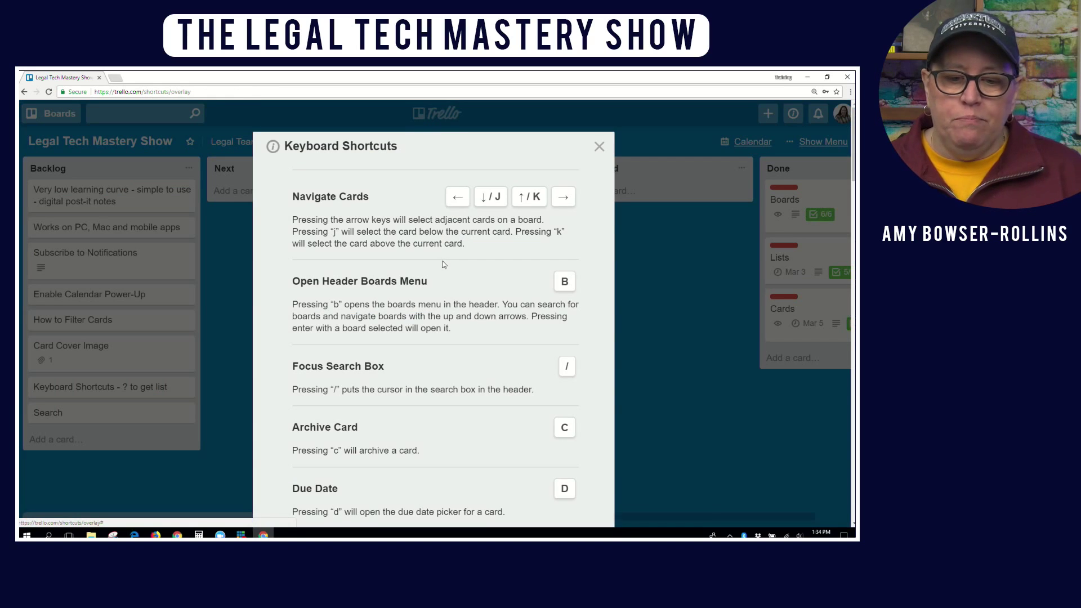
scroll(444, 264, "down", 3)
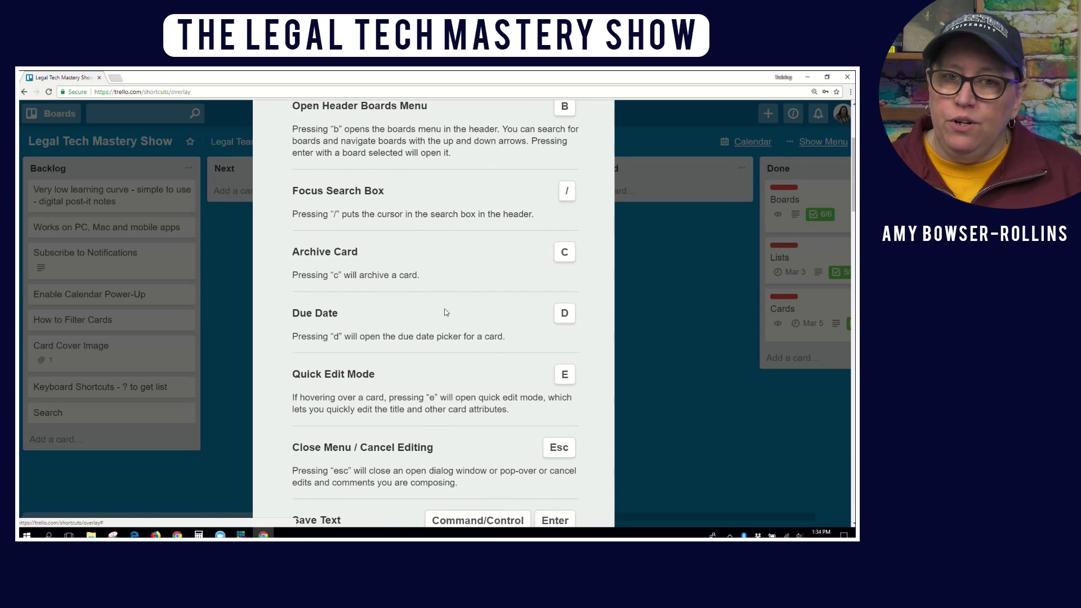
scroll(451, 312, "down", 1)
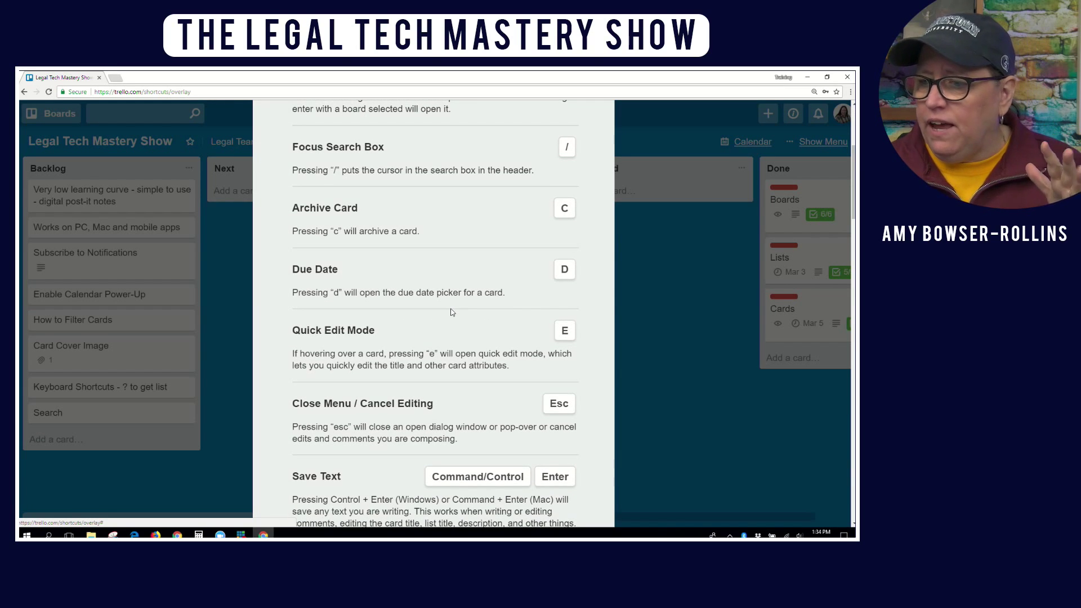
scroll(451, 313, "down", 10)
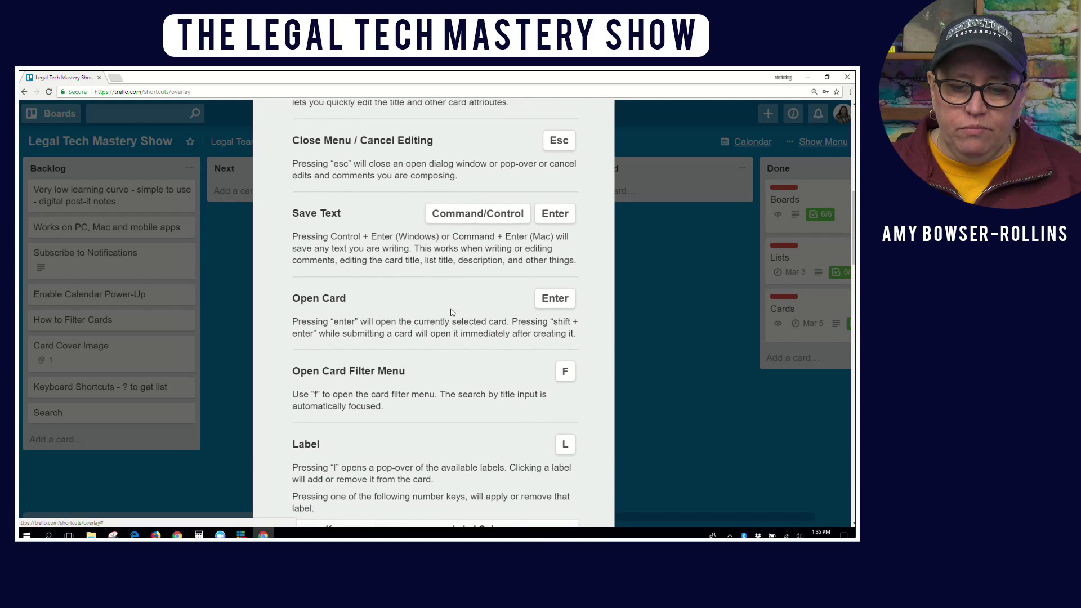
scroll(451, 312, "down", 3)
scroll(450, 313, "up", 20)
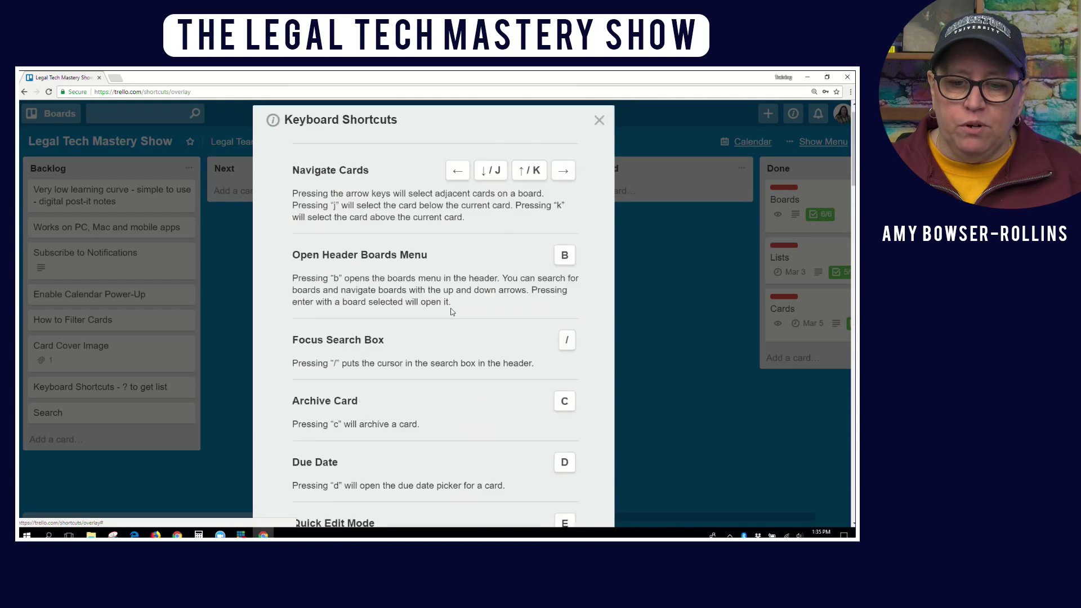
left_click(599, 146)
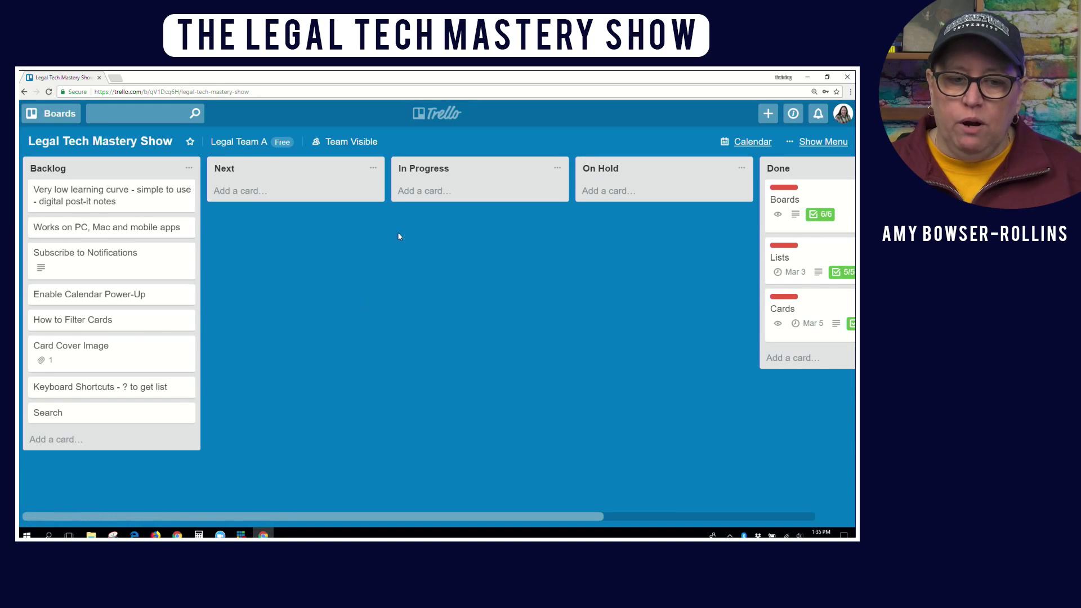
Return to the boards overview and look through the starred, personal and Legal Team A boards.
left_click(443, 116)
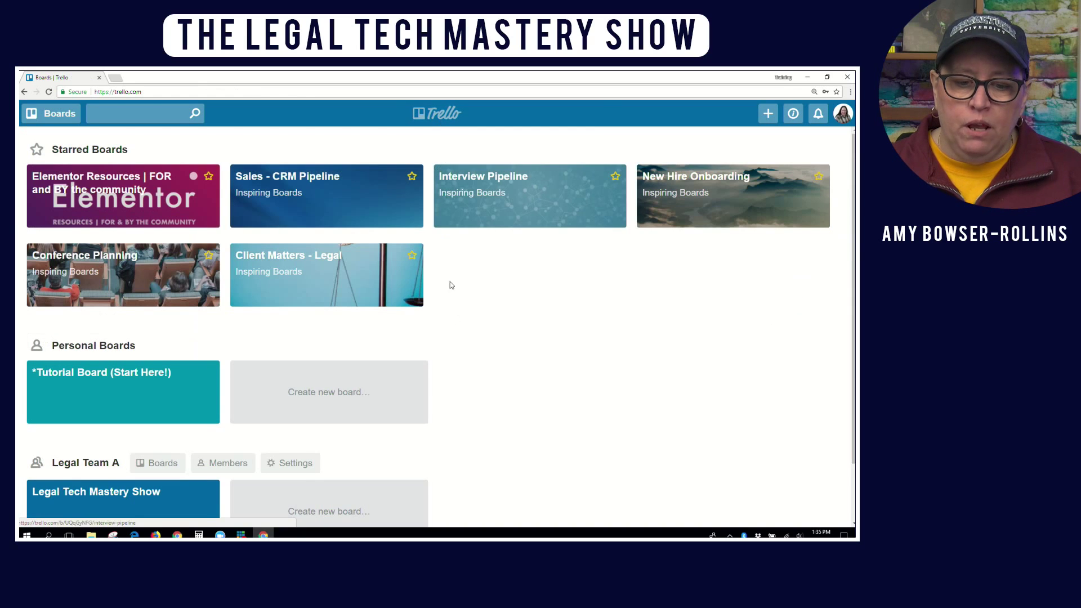
scroll(474, 402, "down", 2)
scroll(474, 404, "up", 2)
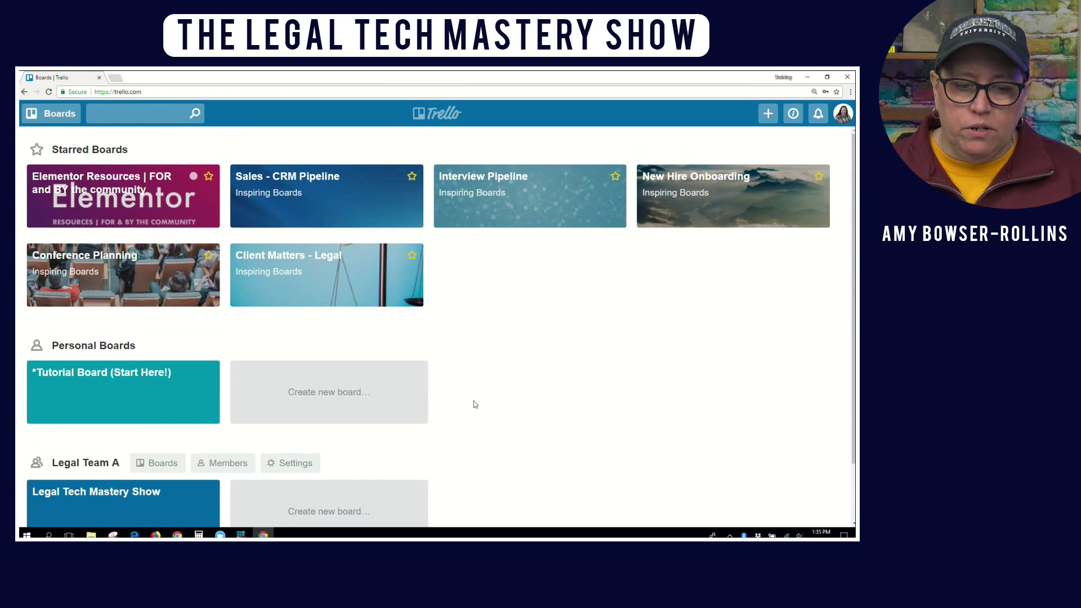
scroll(474, 404, "down", 2)
scroll(474, 404, "up", 2)
scroll(474, 404, "down", 1)
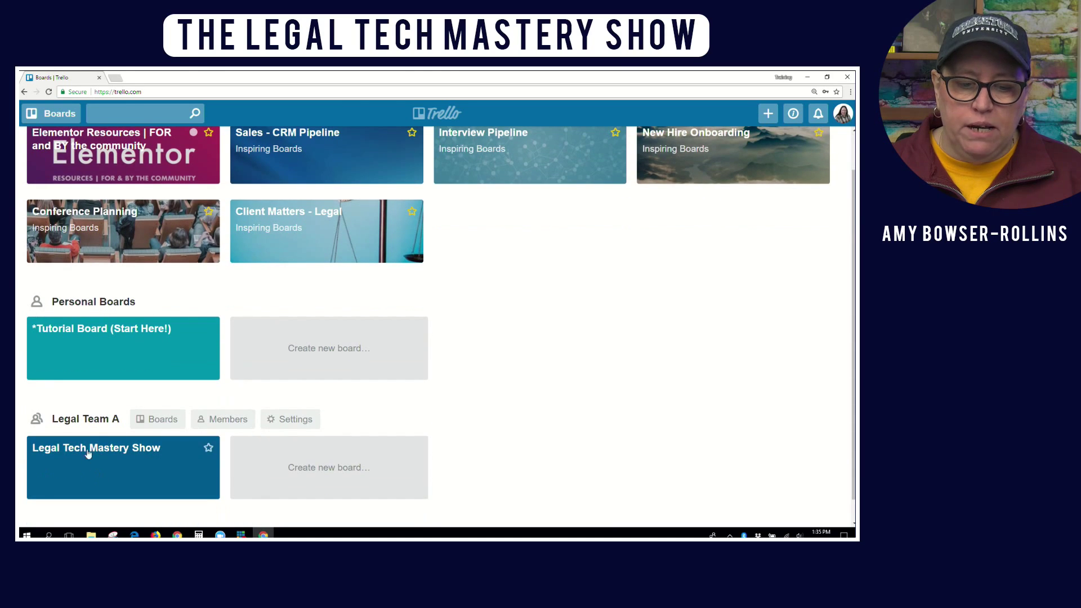
scroll(107, 449, "up", 1)
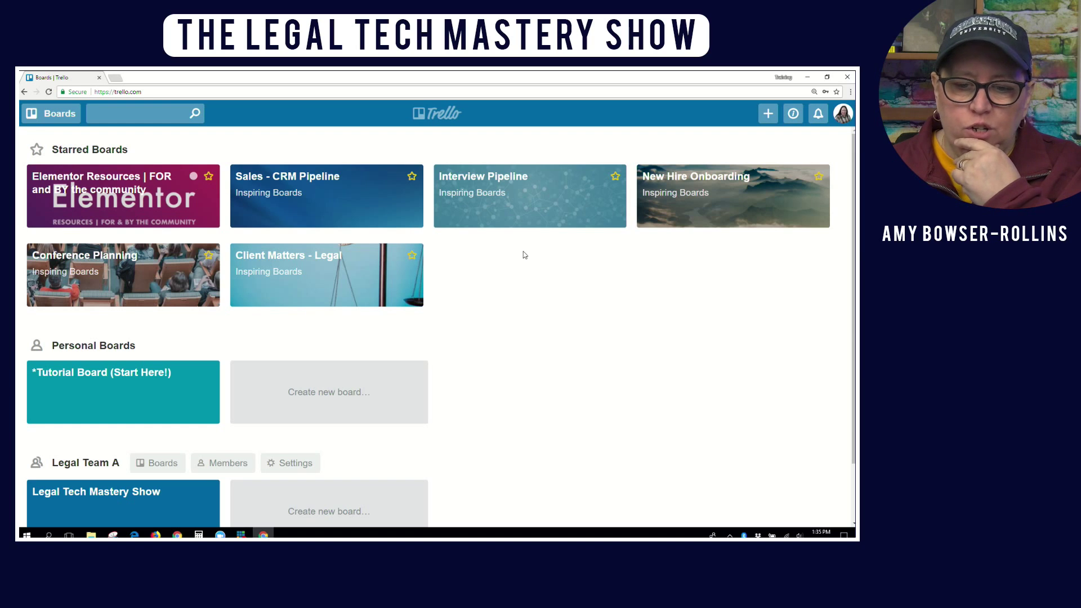
Look through the lists on the starred Interview Pipeline and New Hire Onboarding boards, returning to the boards overview after each.
left_click(529, 201)
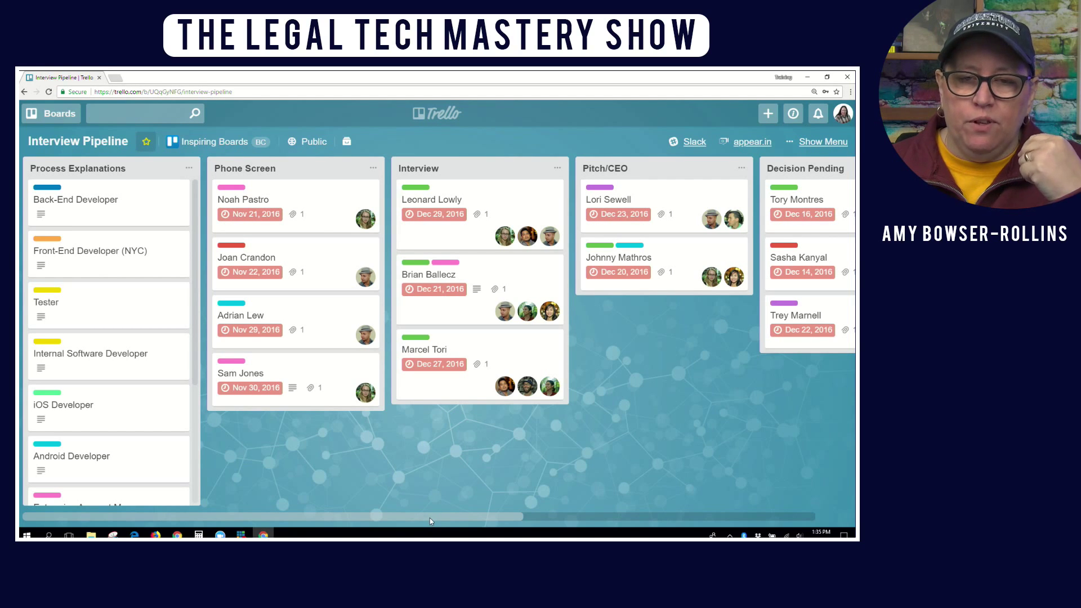
left_click_drag(430, 518, 434, 521)
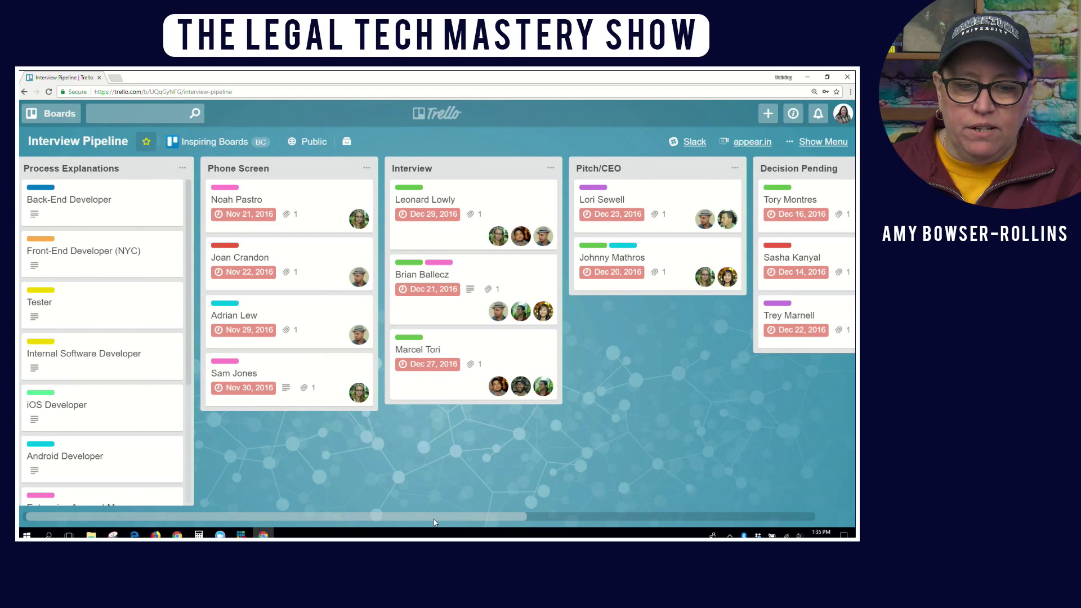
left_click_drag(433, 522, 467, 520)
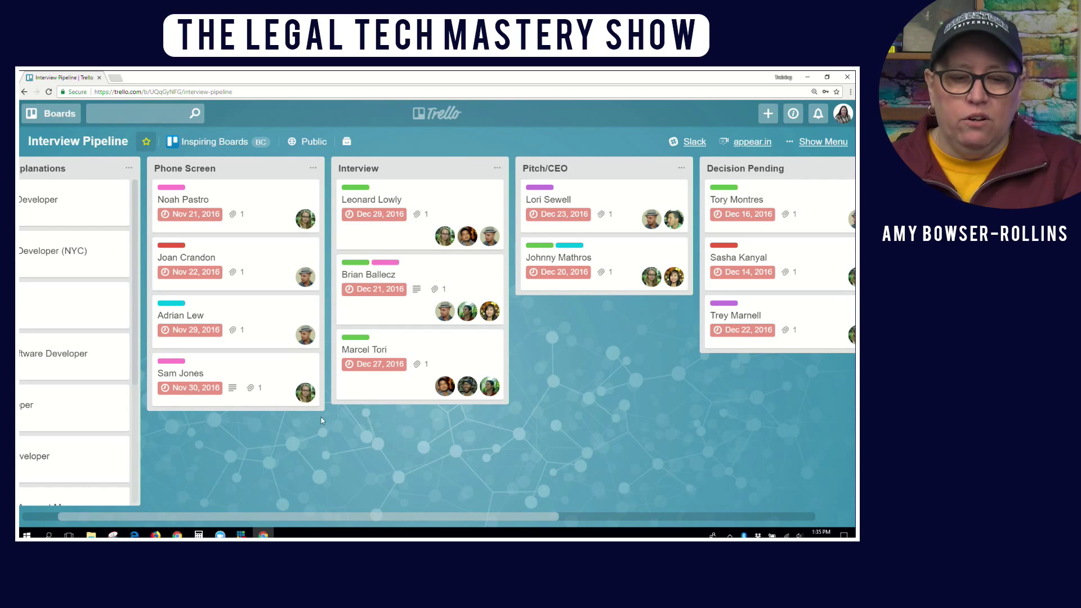
left_click(437, 113)
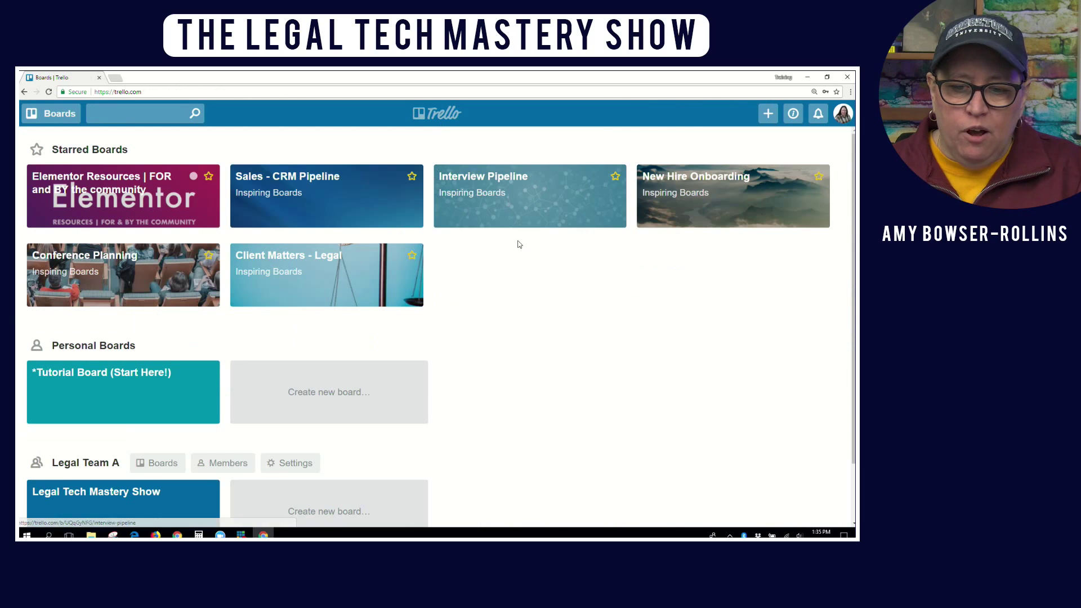
left_click(715, 208)
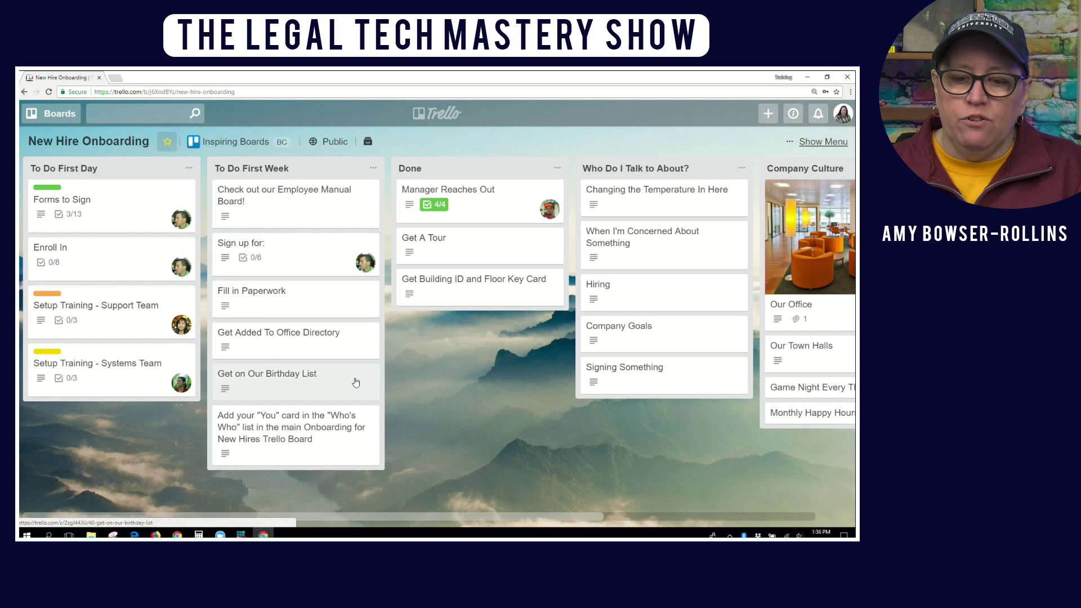
left_click(428, 113)
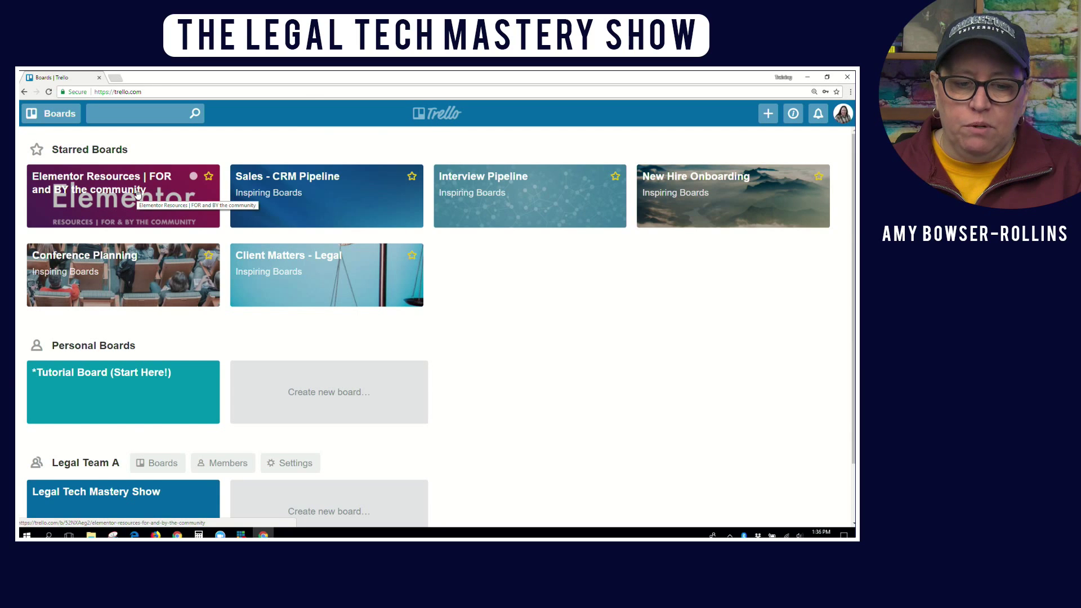
Open the starred Elementor Resources board and examine its lists and the details of the Astra Theme card.
left_click(137, 193)
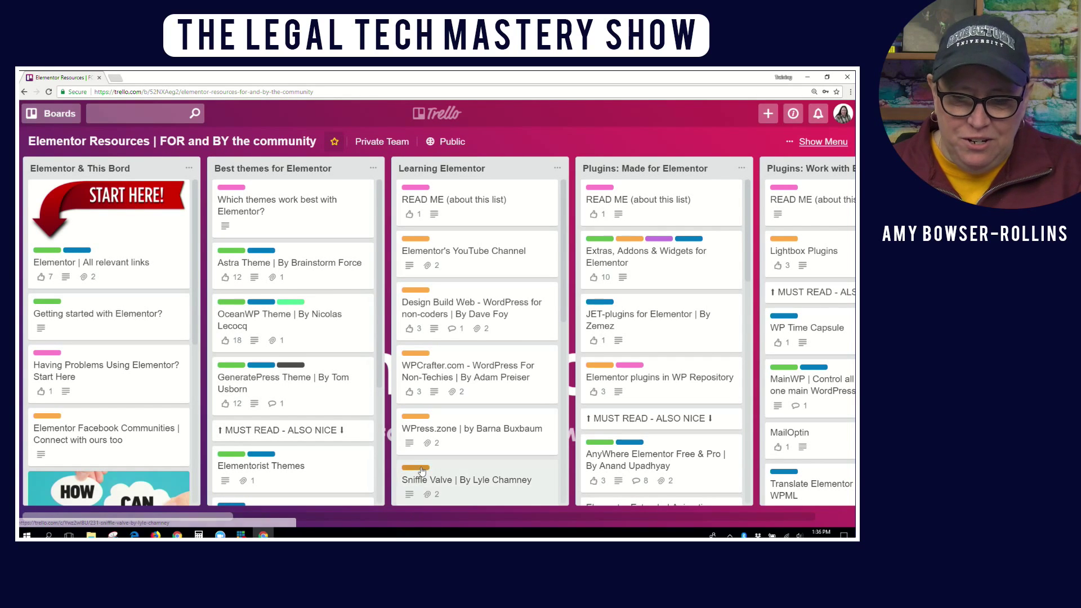
scroll(421, 471, "down", 2)
scroll(421, 471, "up", 2)
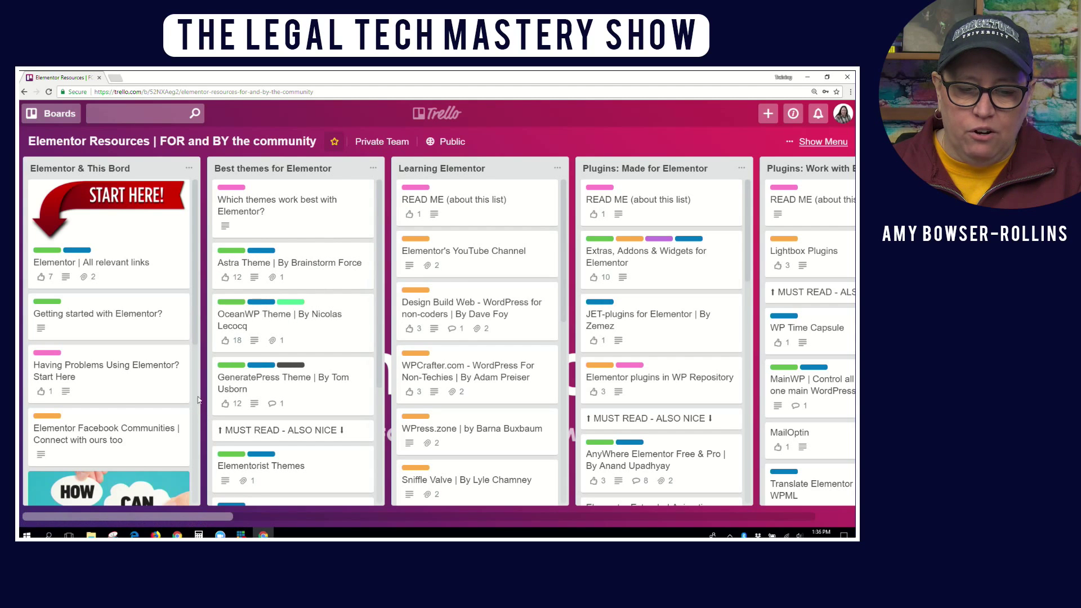
scroll(152, 366, "down", 5)
scroll(156, 364, "up", 5)
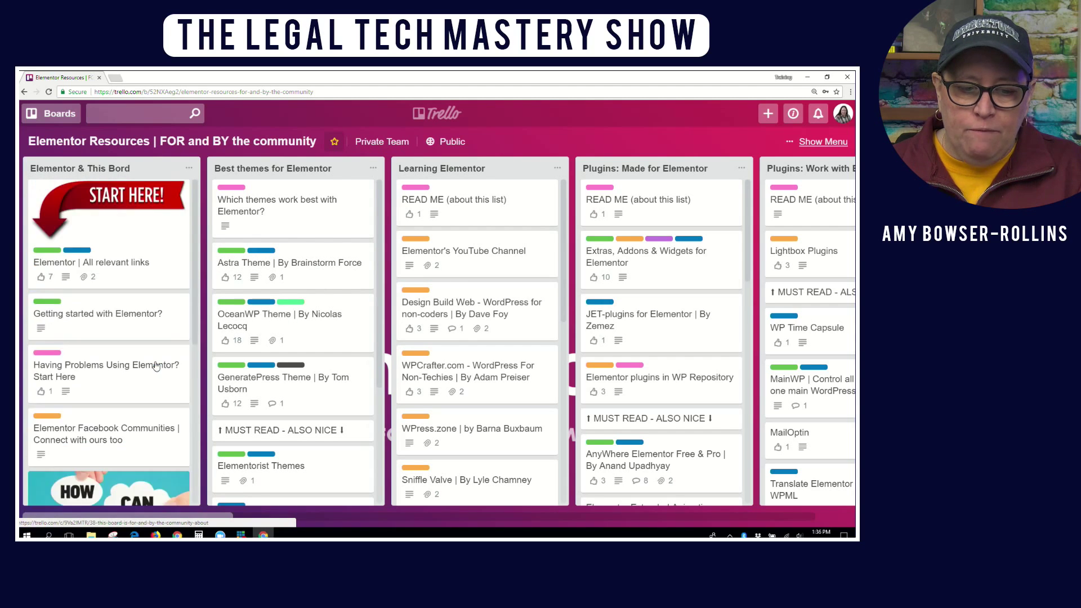
left_click(314, 273)
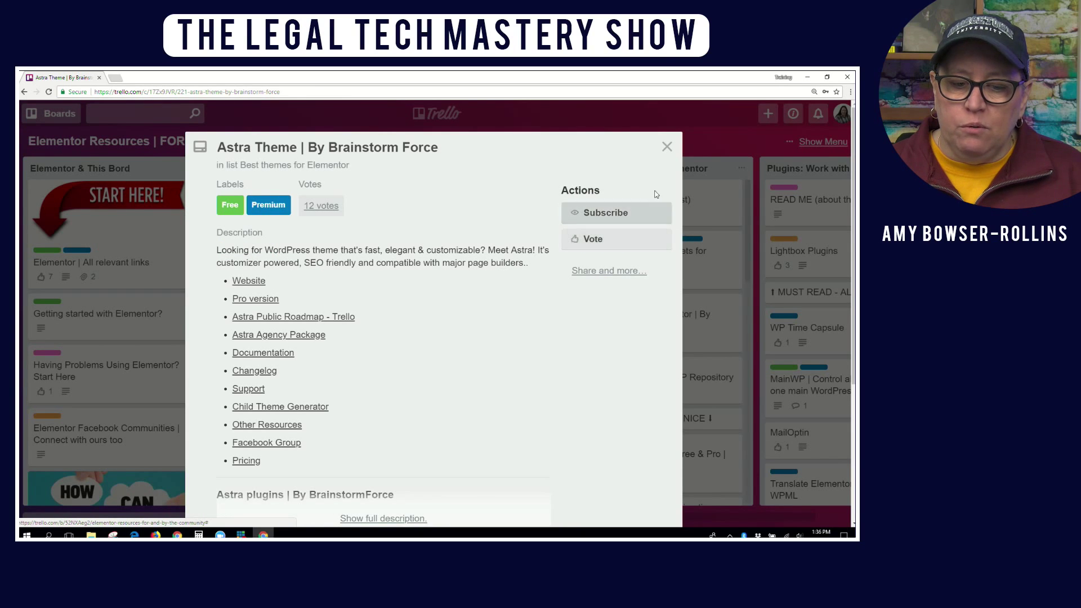
left_click(666, 147)
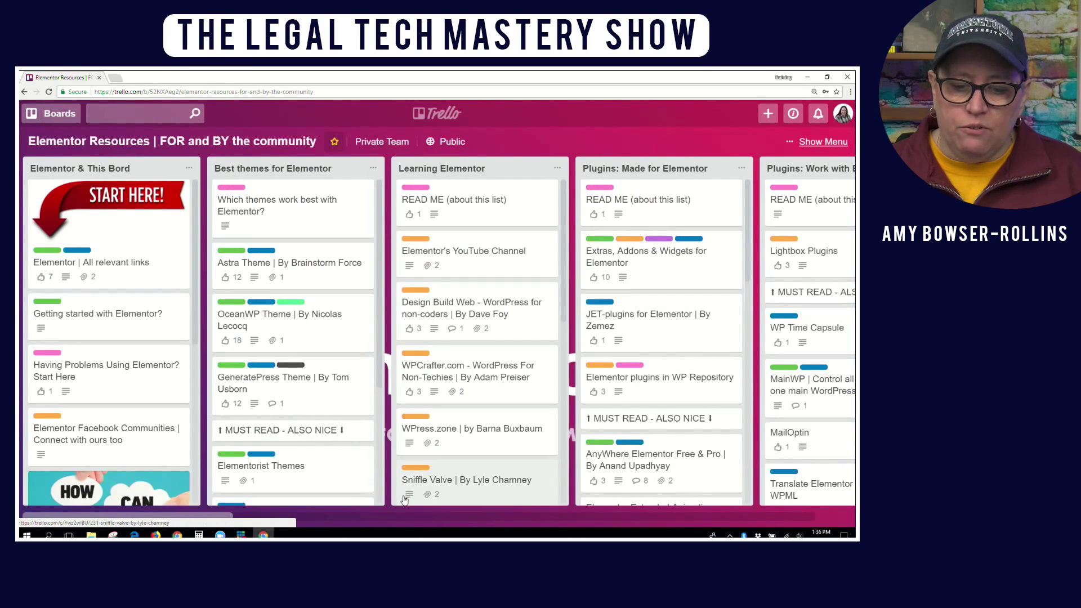
Browse the further lists across the Elementor Resources board, such as Code Snippets and Checklist Site Building, and return to the boards overview.
left_click_drag(222, 515, 487, 536)
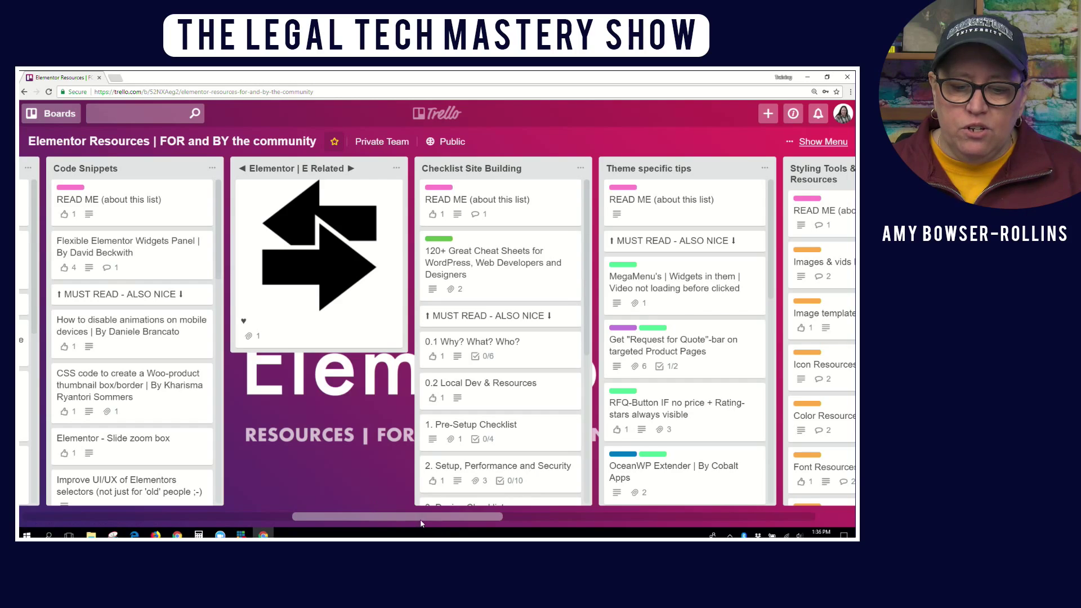
left_click_drag(420, 519, 135, 517)
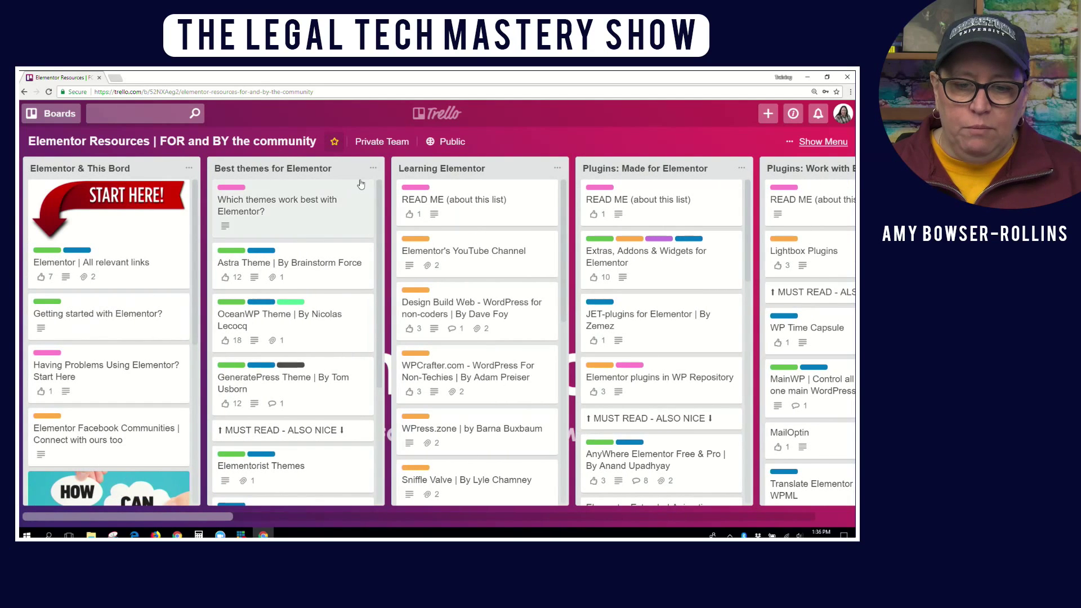
left_click(445, 117)
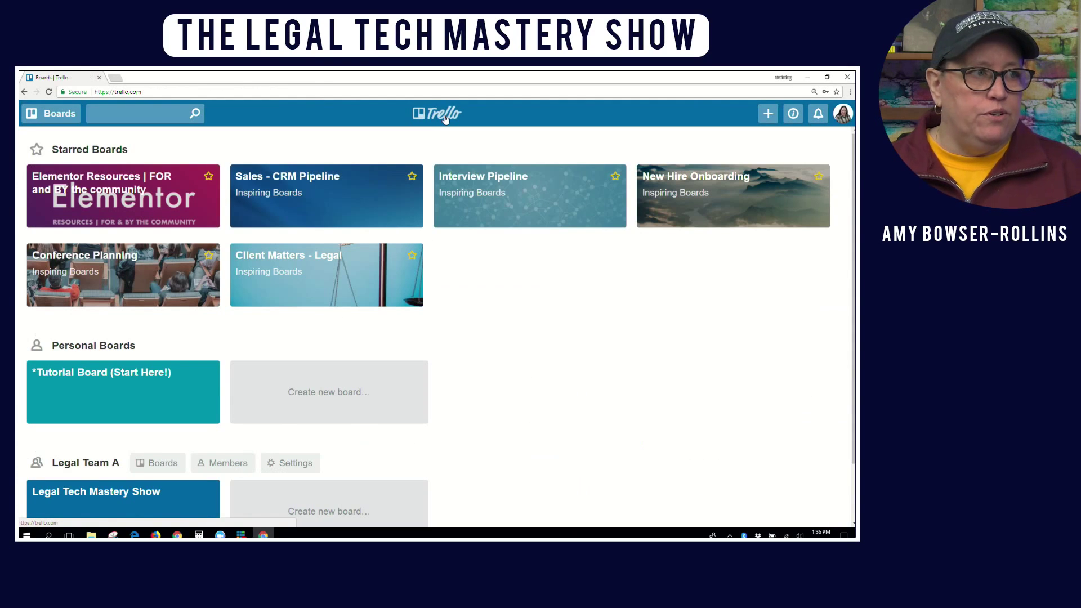